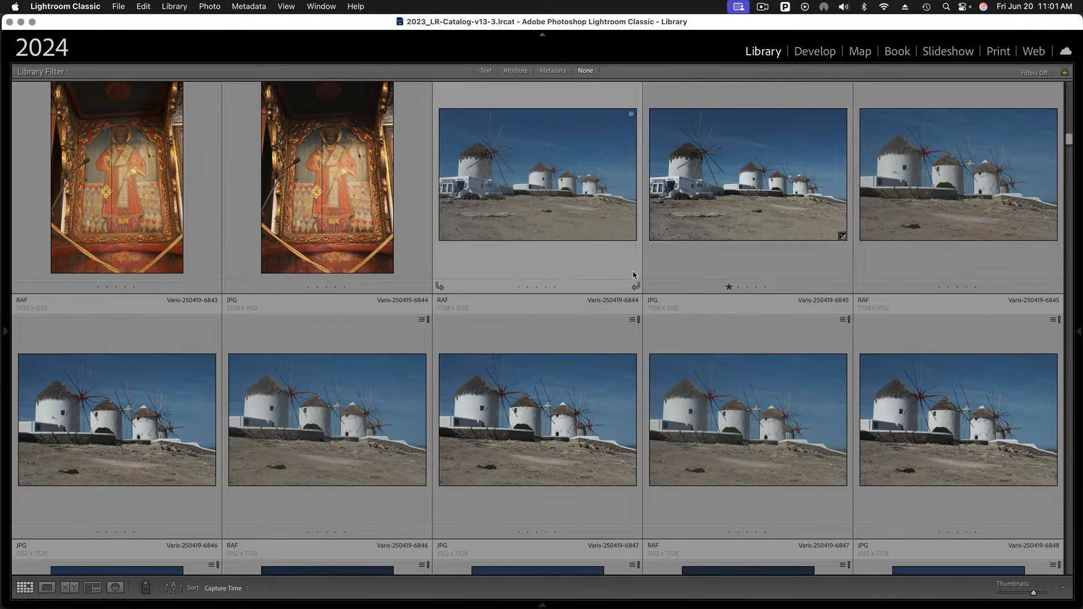
- Scroll the grid to find the windmills photo and open it in loupe view
scroll(659, 295, "up", 2)
scroll(661, 296, "up", 2)
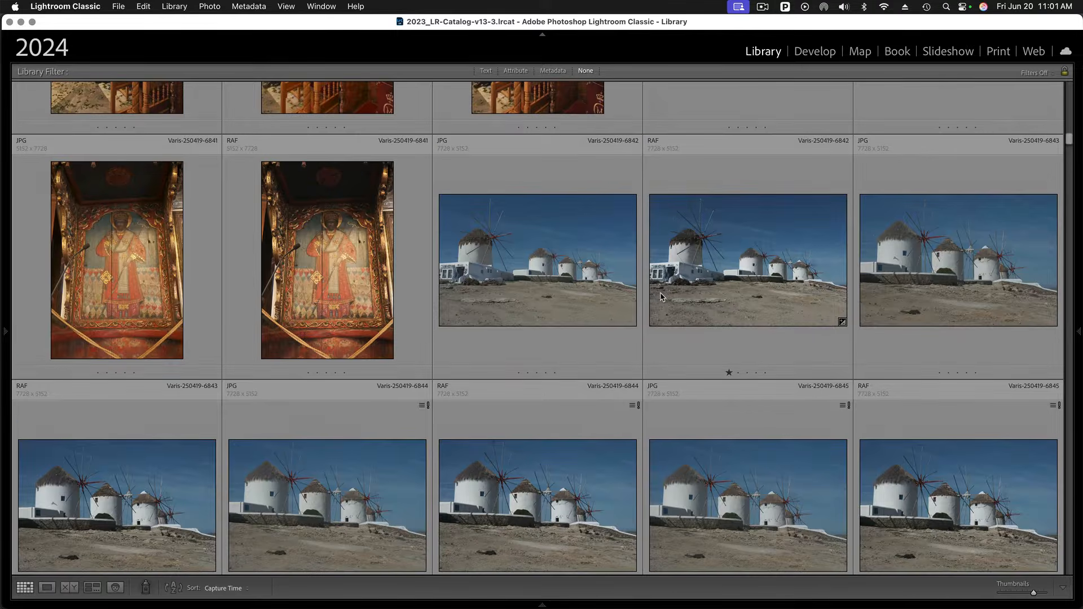
scroll(662, 297, "down", 4)
scroll(662, 297, "down", 2)
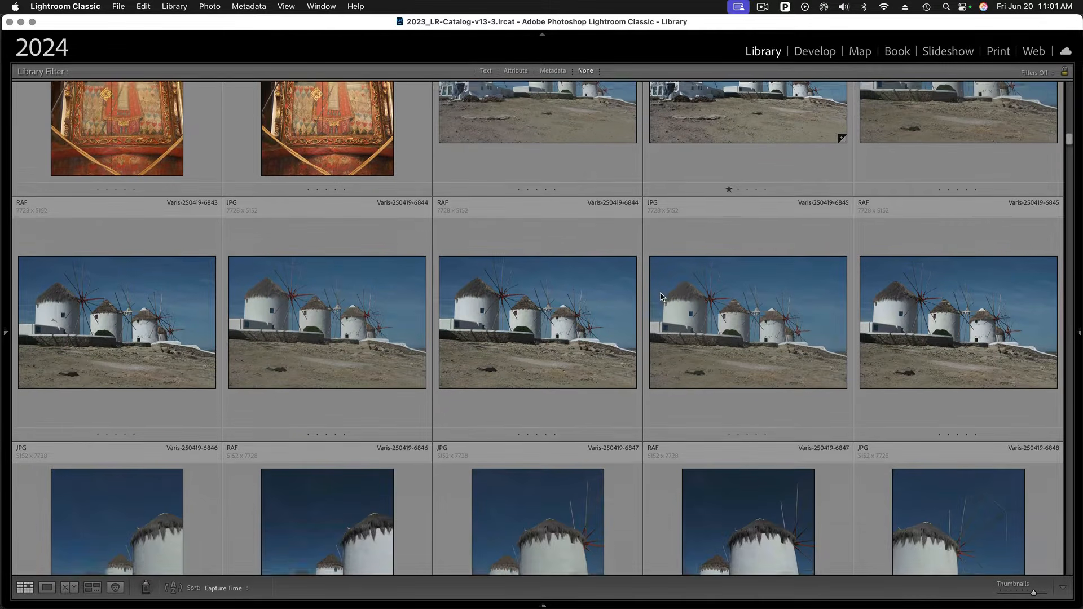
scroll(727, 248, "up", 5)
double_click(756, 277)
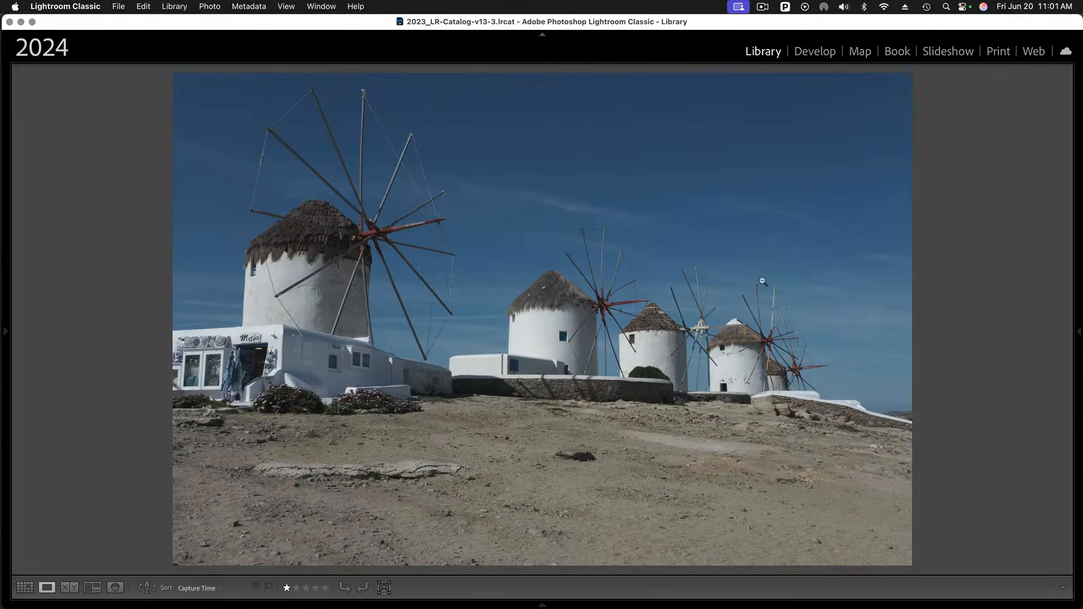
- Compare the photo with the previous frame in the filmstrip, then return to the original frame
mouse_move(768, 602)
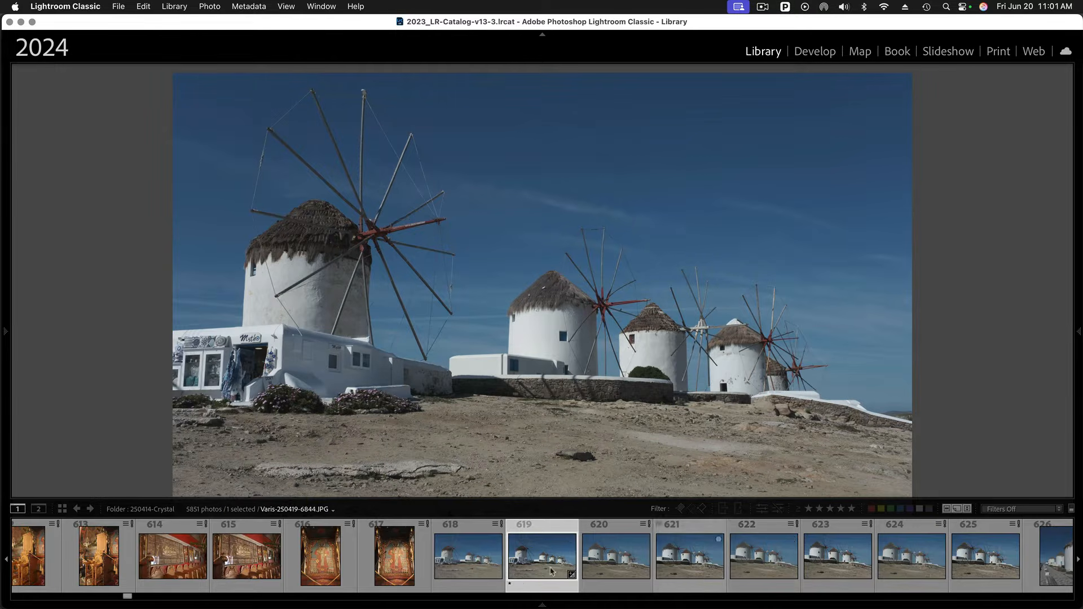
left_click(461, 567)
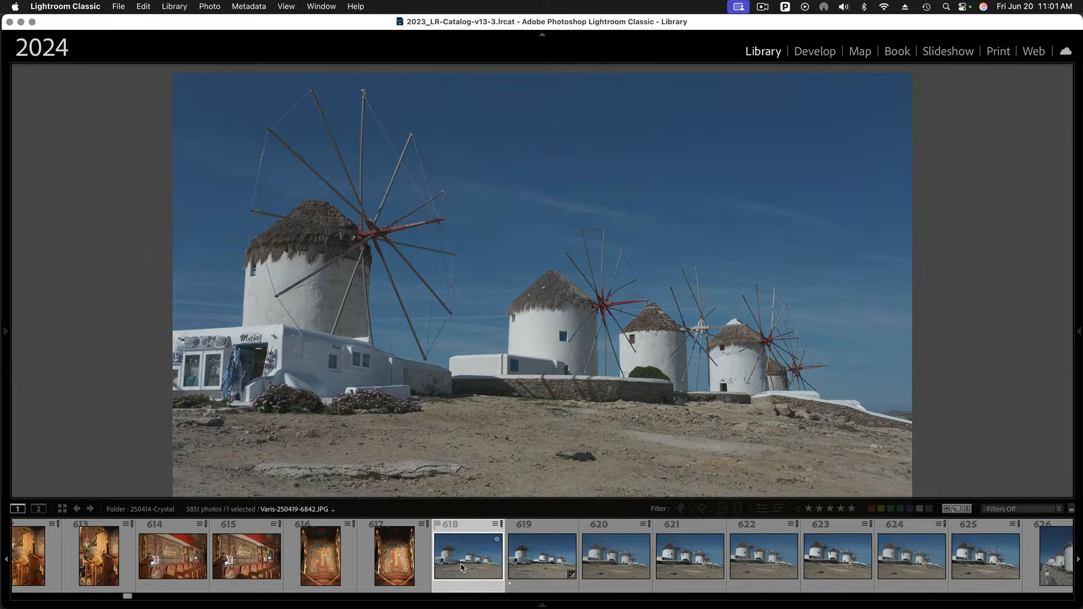
left_click(533, 562)
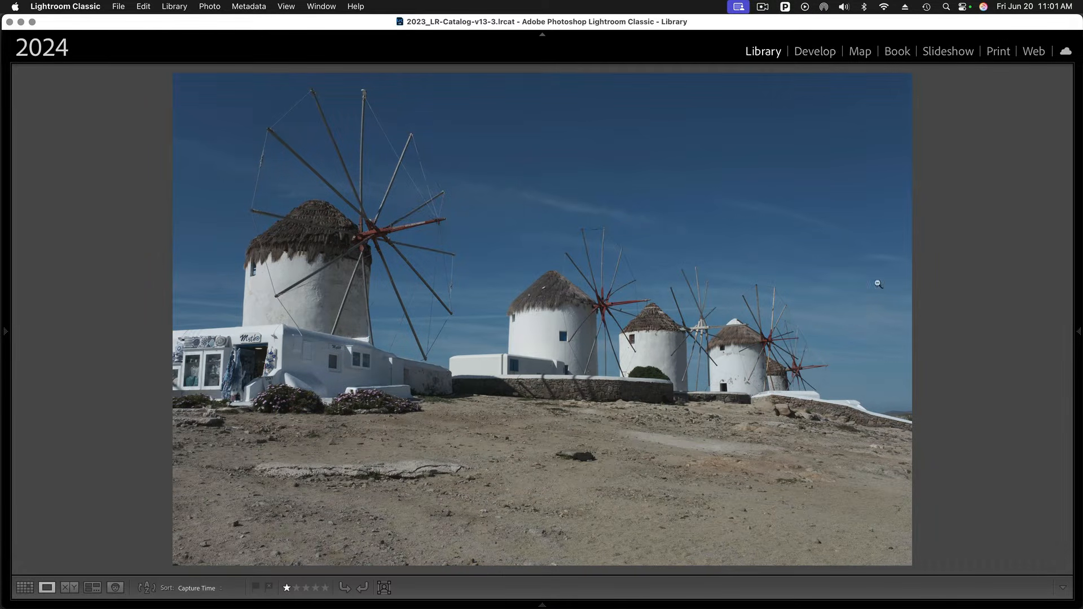
- Switch to the Develop module and convert the photo to black and white
mouse_move(1069, 310)
left_click(817, 52)
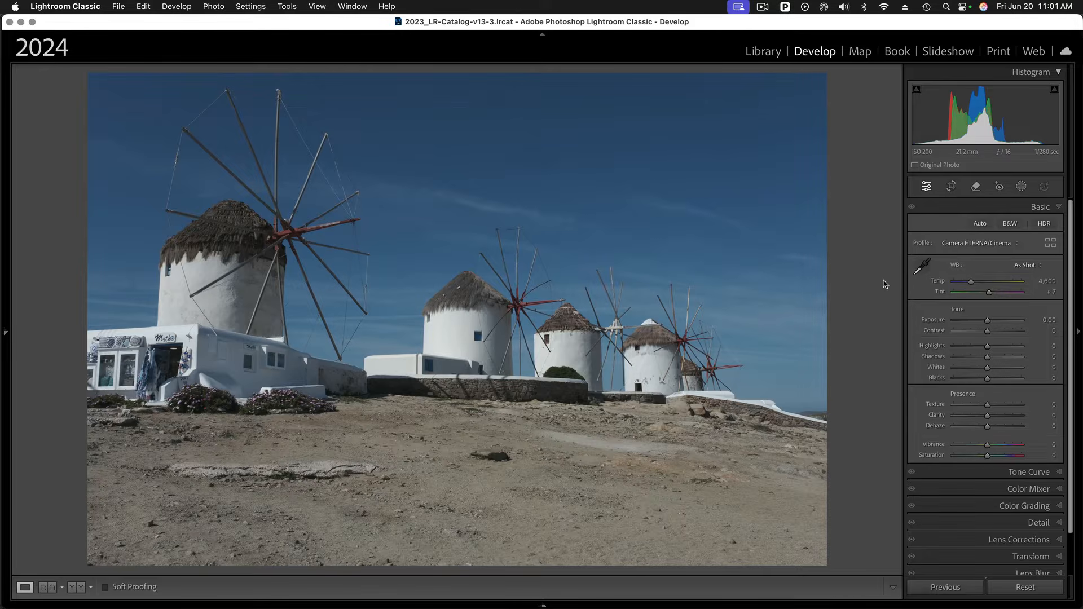
left_click(1009, 223)
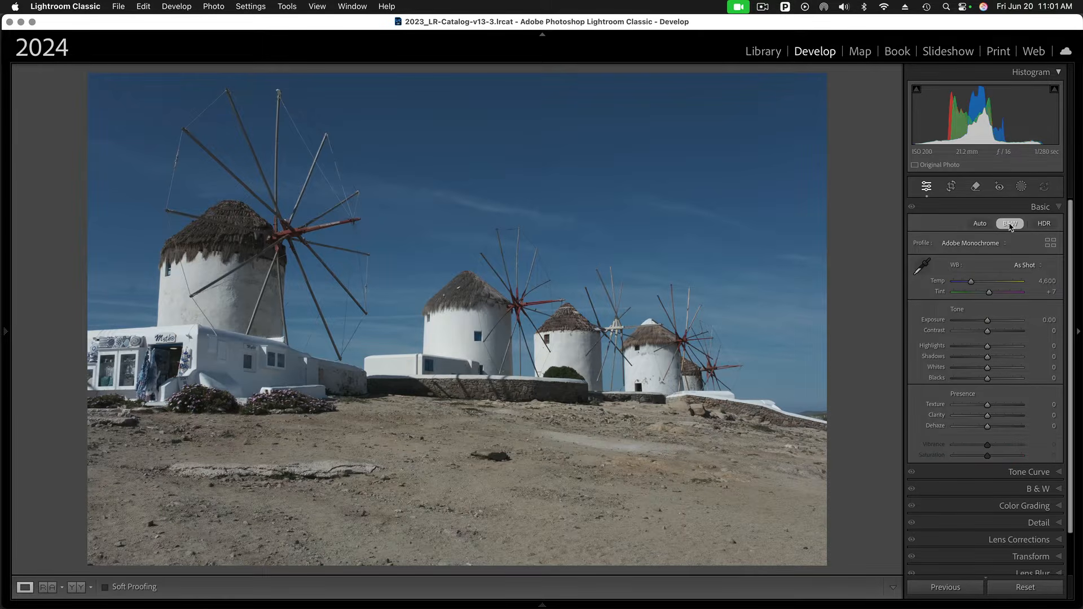
- Try the Adaptive B&W profile, then browse profiles and close the browser with Adobe Monochrome applied
left_click(985, 243)
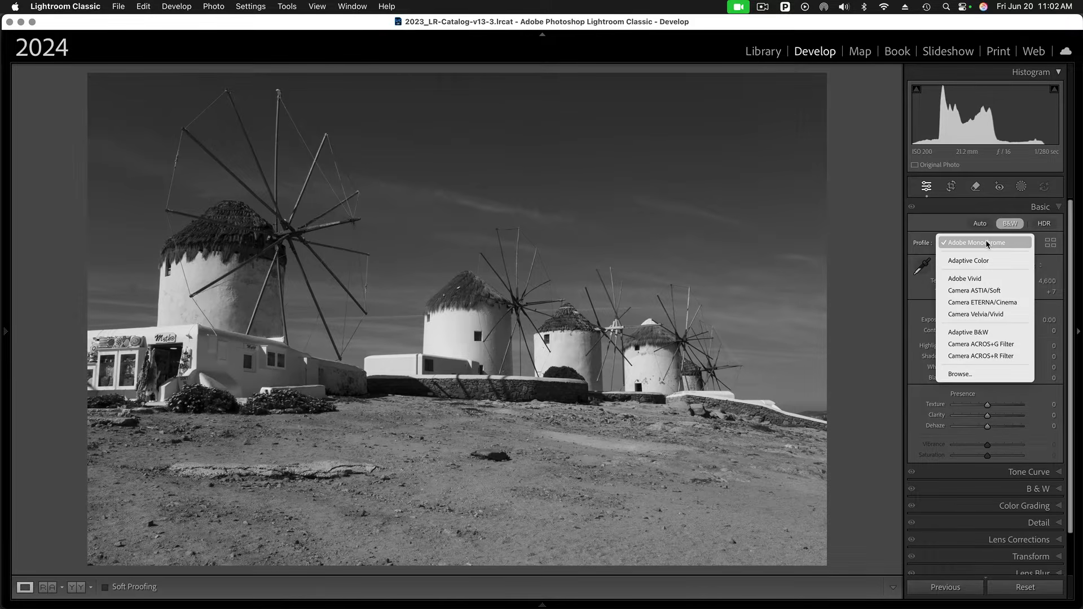
left_click(1002, 334)
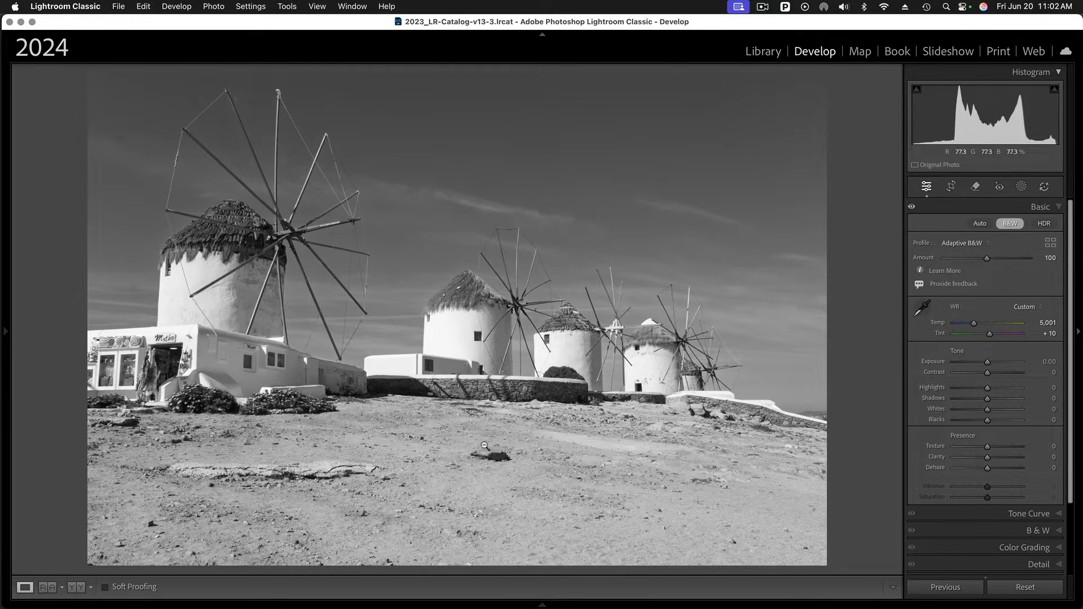
left_click(963, 244)
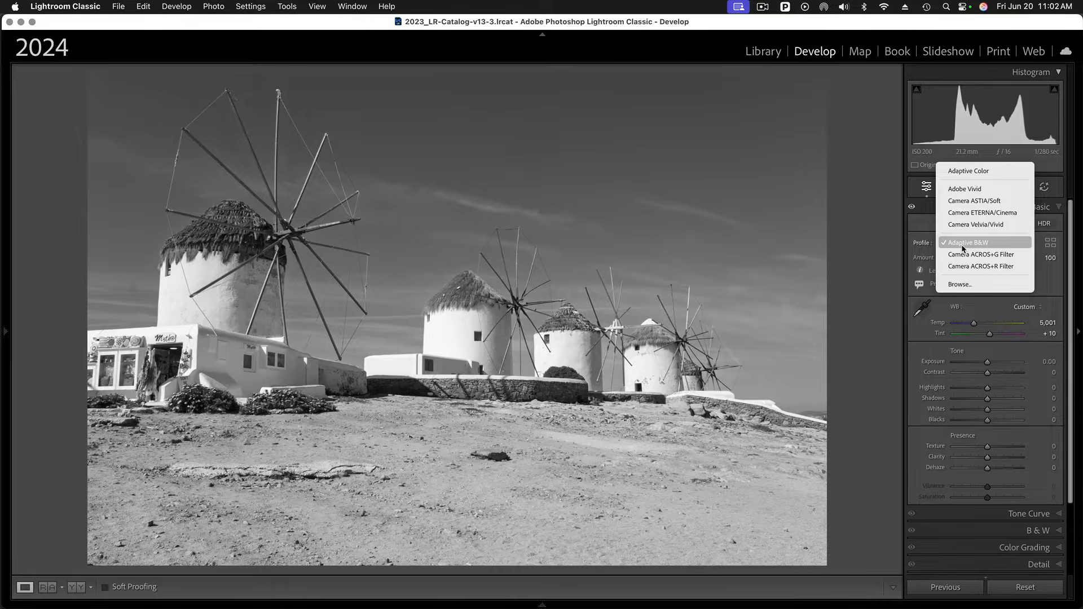
left_click(960, 284)
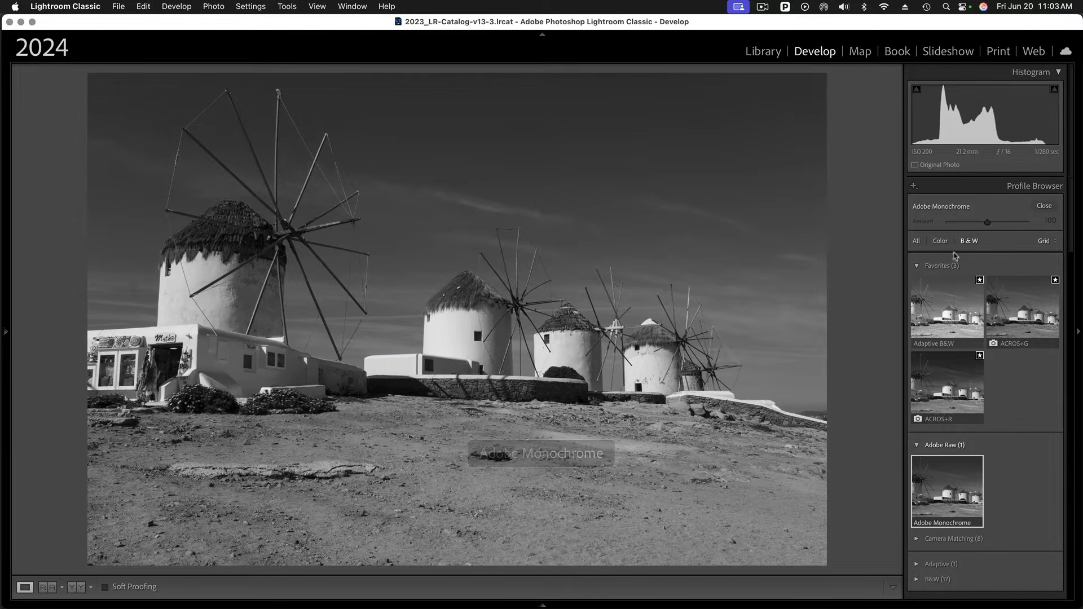
left_click(1044, 206)
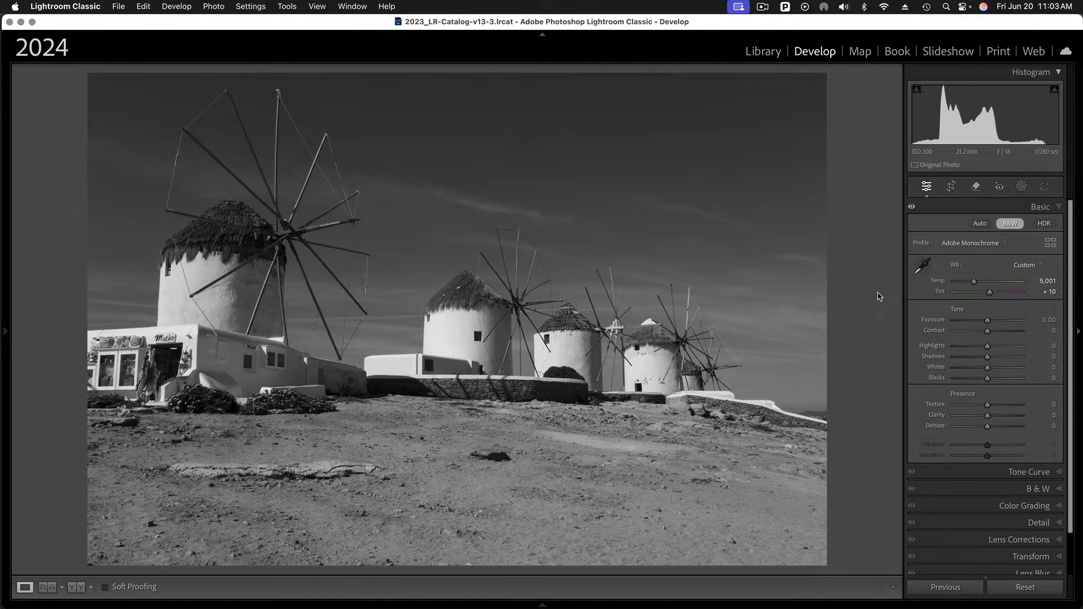
- Open the B&W mix and set the Blue slider to -44 to darken the sky
left_click(1060, 491)
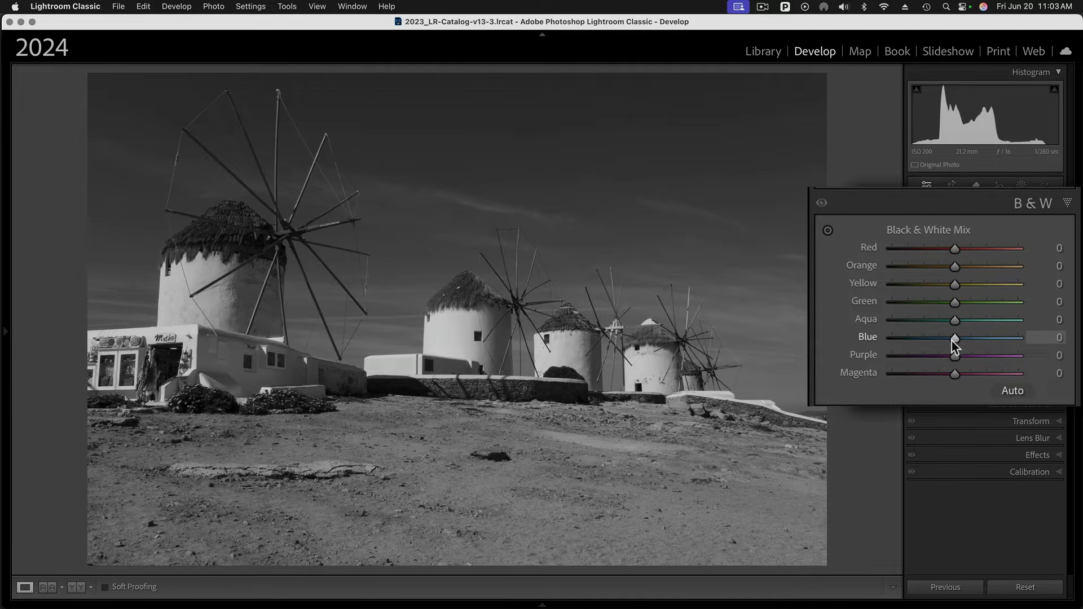
left_click_drag(950, 342, 924, 342)
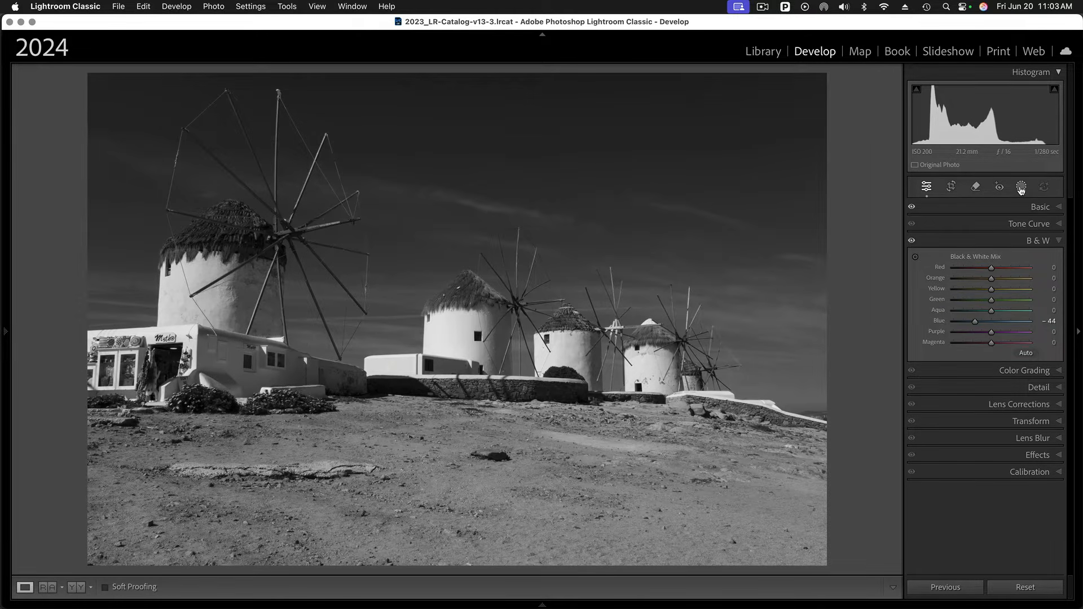
- Create a Landscape mask with only the Sky option selected
left_click(1023, 188)
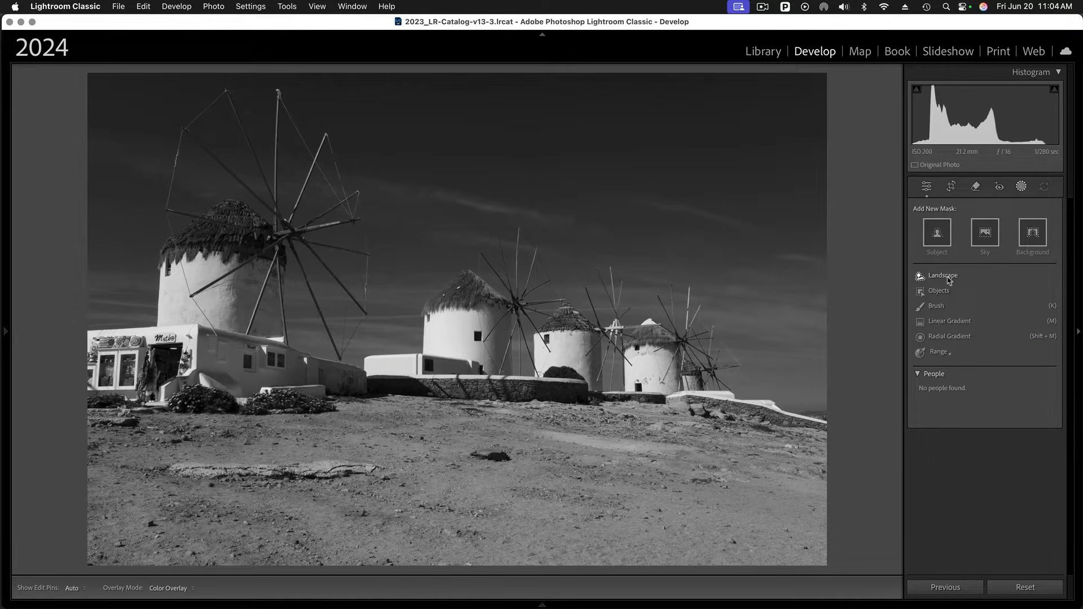
left_click(941, 277)
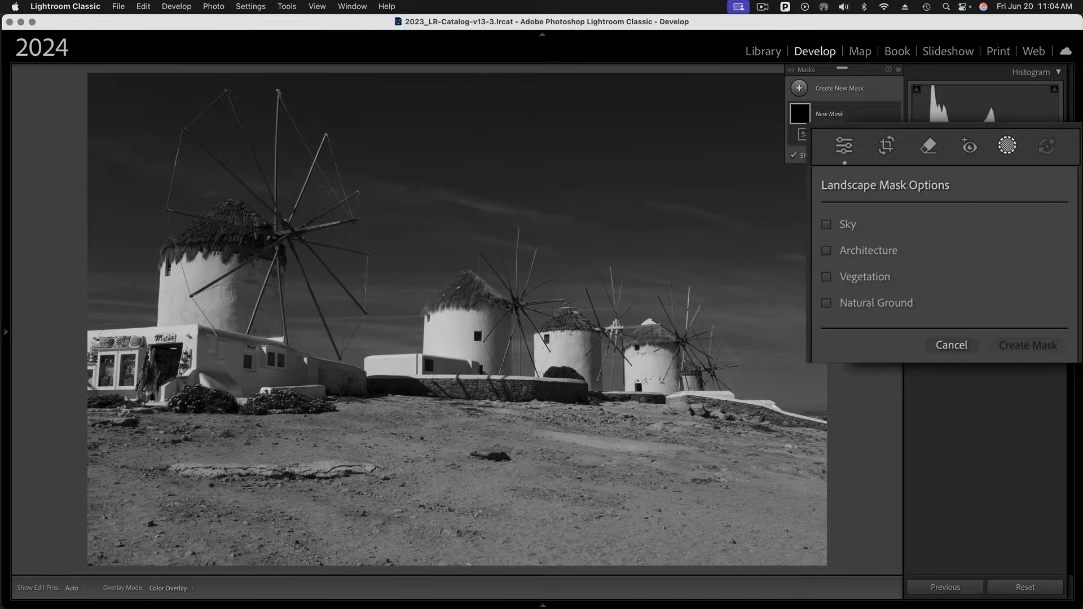
left_click(847, 224)
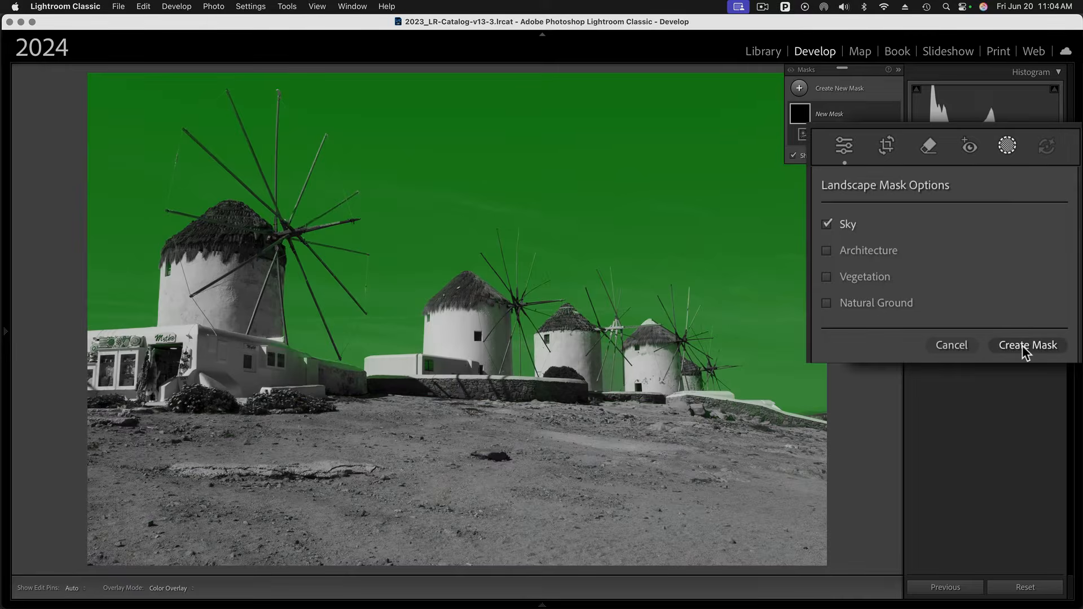
left_click(1022, 345)
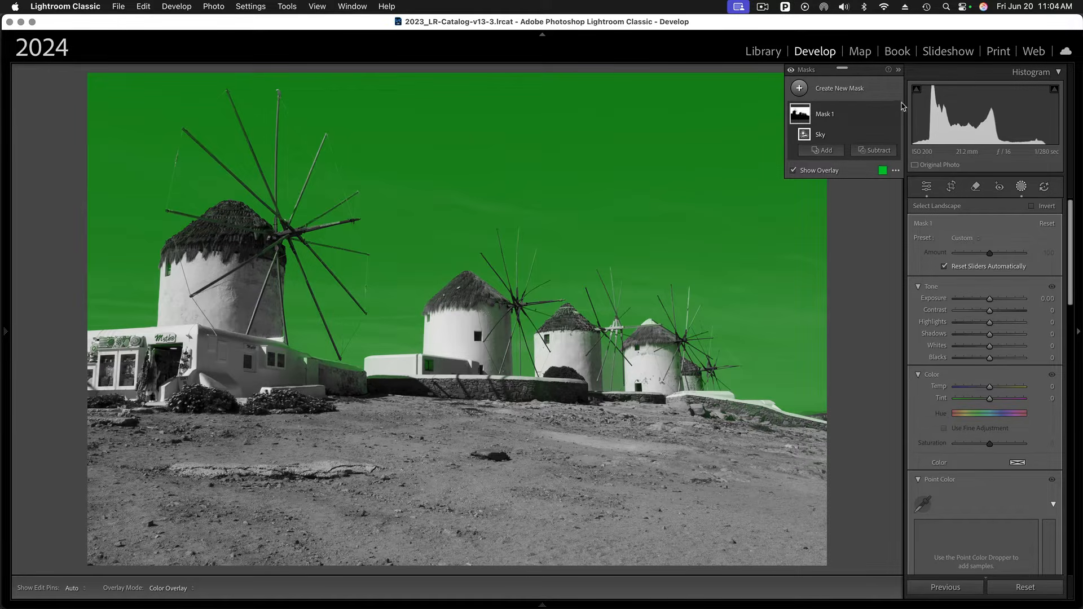
- Intersect the sky mask with a linear gradient drawn from the top of the frame down to the windmill tops
left_click(883, 114)
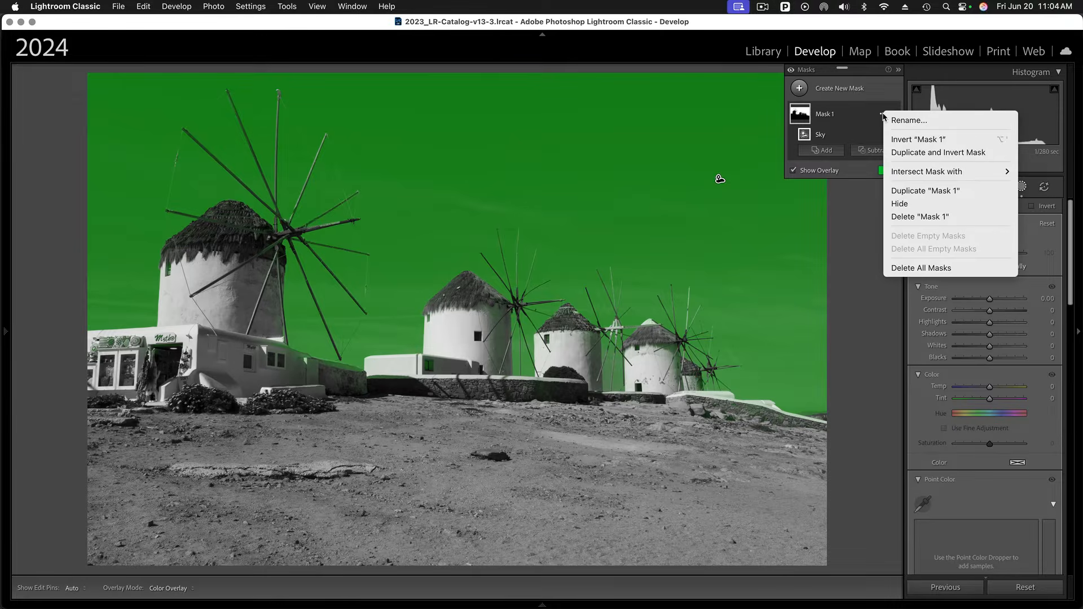
mouse_move(904, 171)
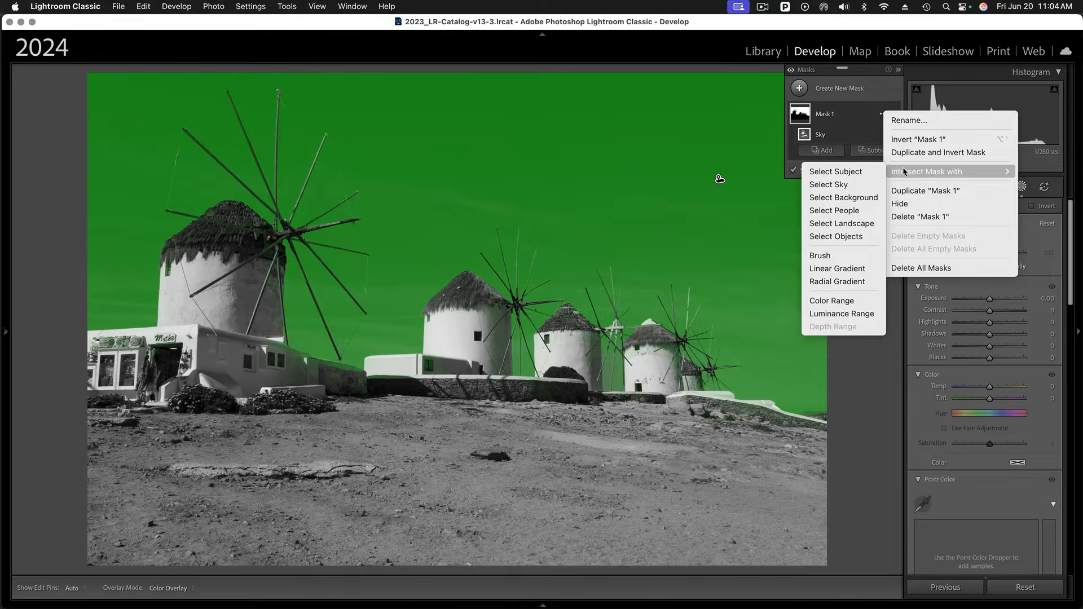
left_click(837, 270)
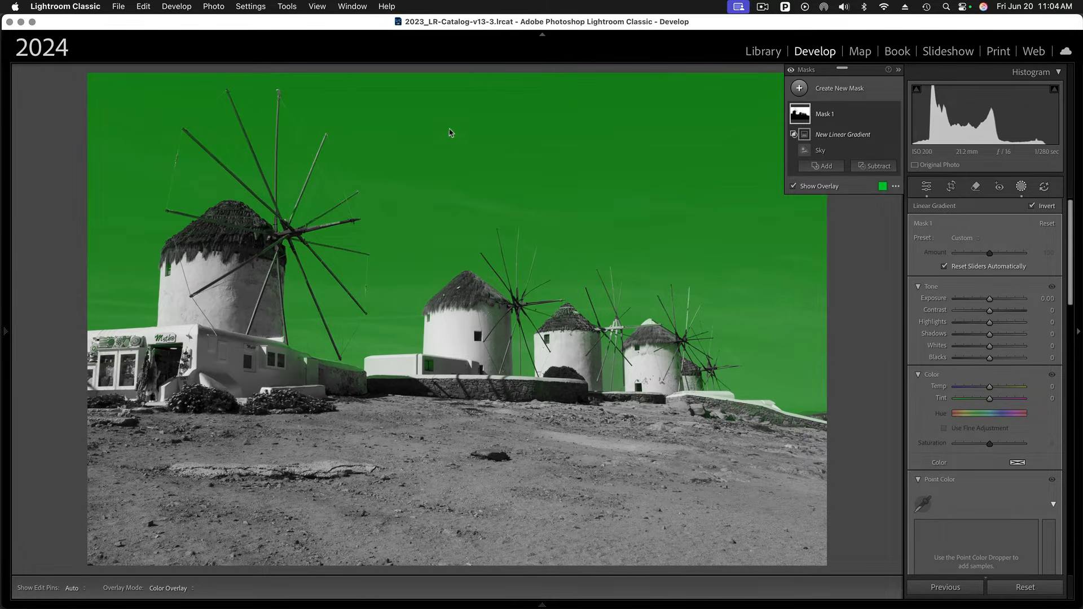
left_click_drag(445, 97, 442, 297)
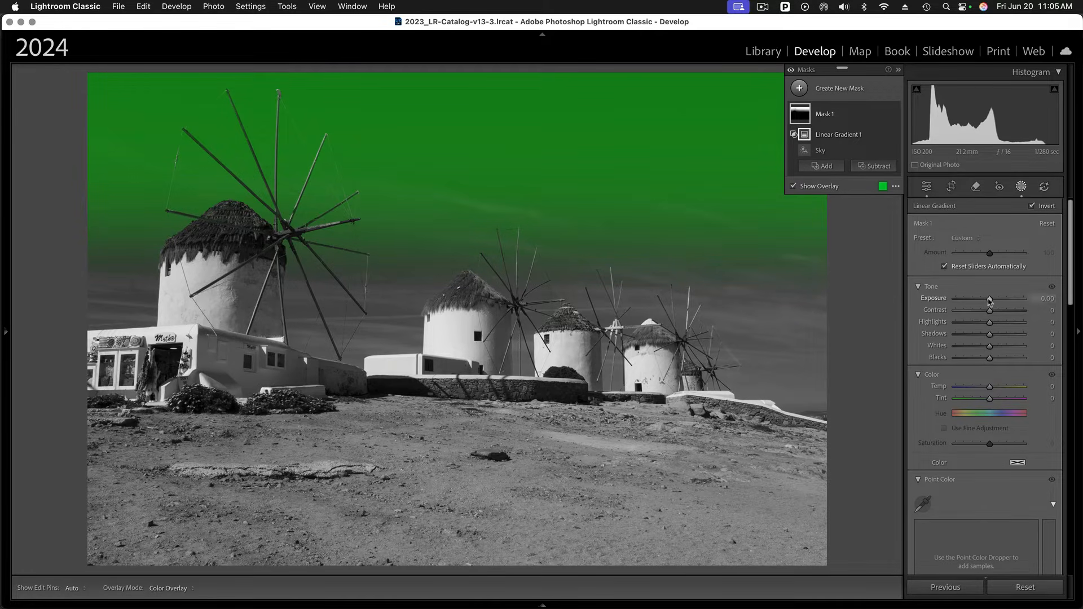
- Set the mask's exposure to -1.61, reset a whites tweak, and close the masking panel
left_click_drag(990, 301, 977, 301)
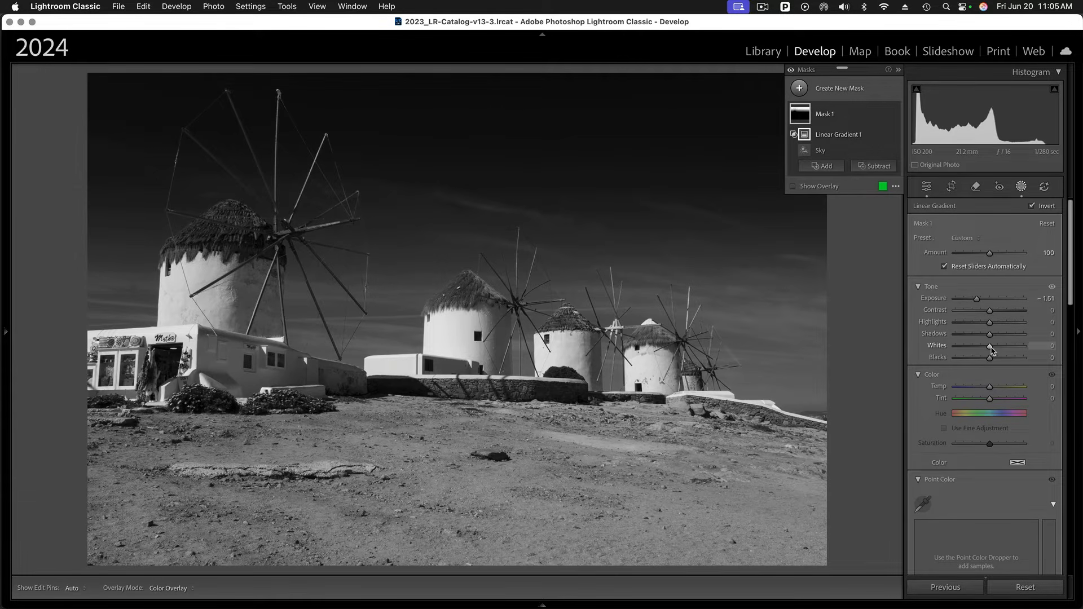
left_click_drag(991, 347, 1004, 351)
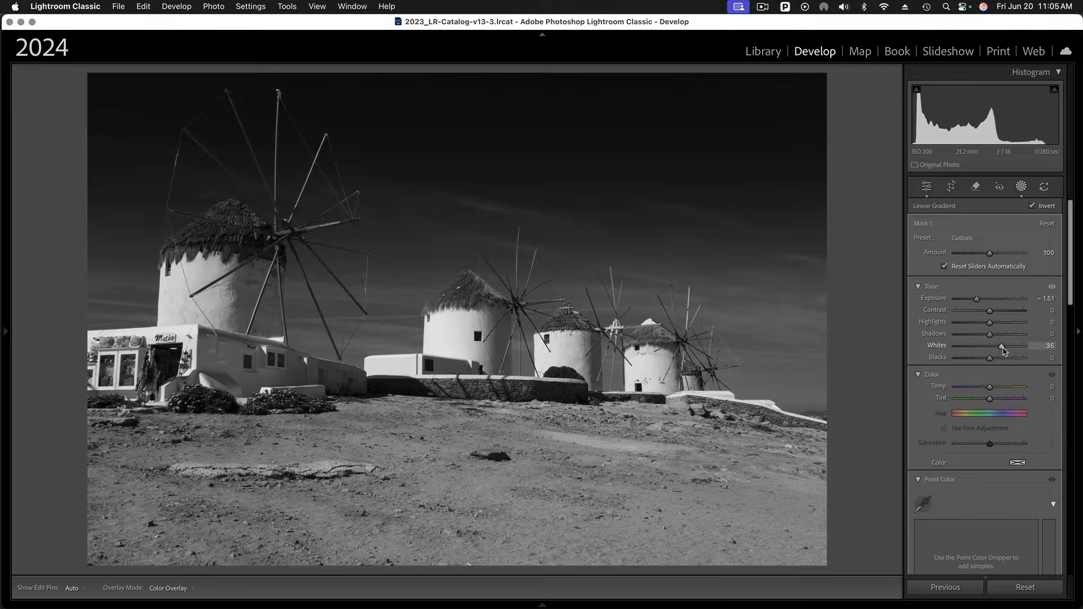
double_click(936, 346)
left_click(1022, 188)
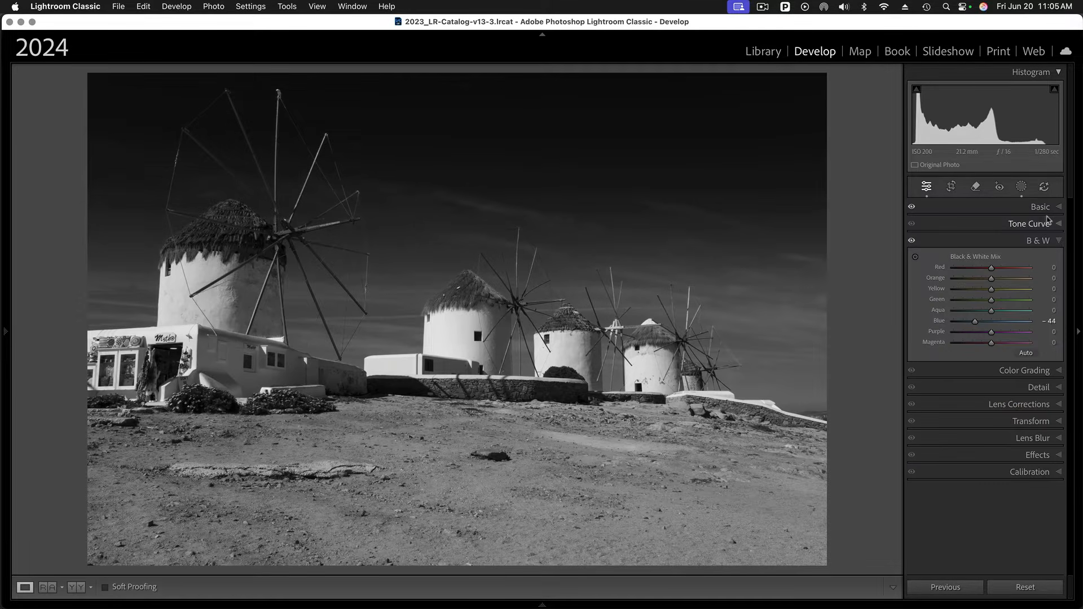
- In the Basic panel, set Highlights to -100, Whites to +53 and Clarity to +76
left_click(1050, 207)
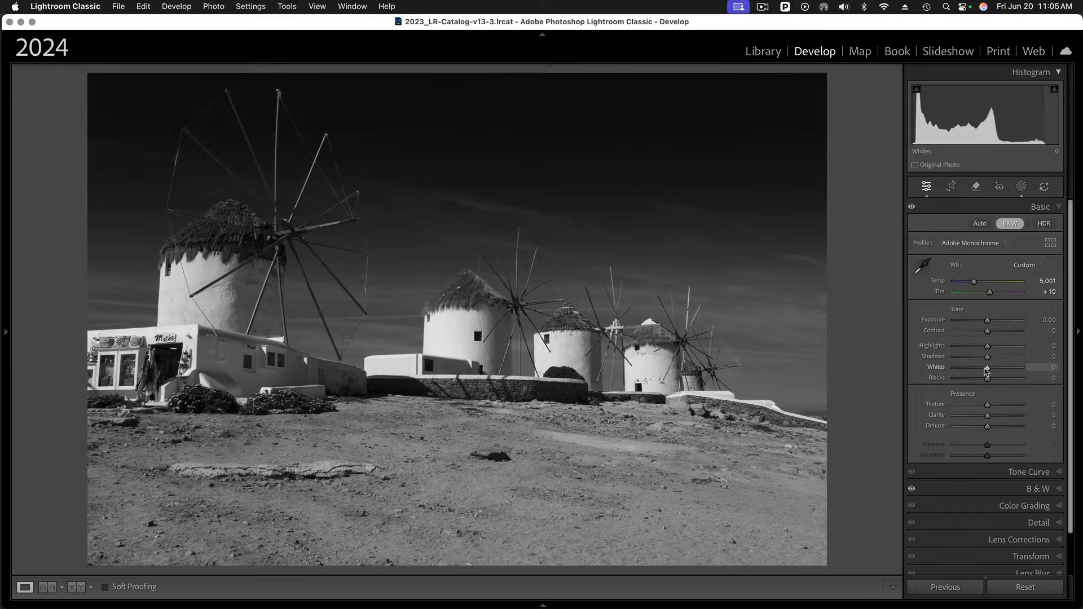
left_click_drag(987, 371, 923, 346)
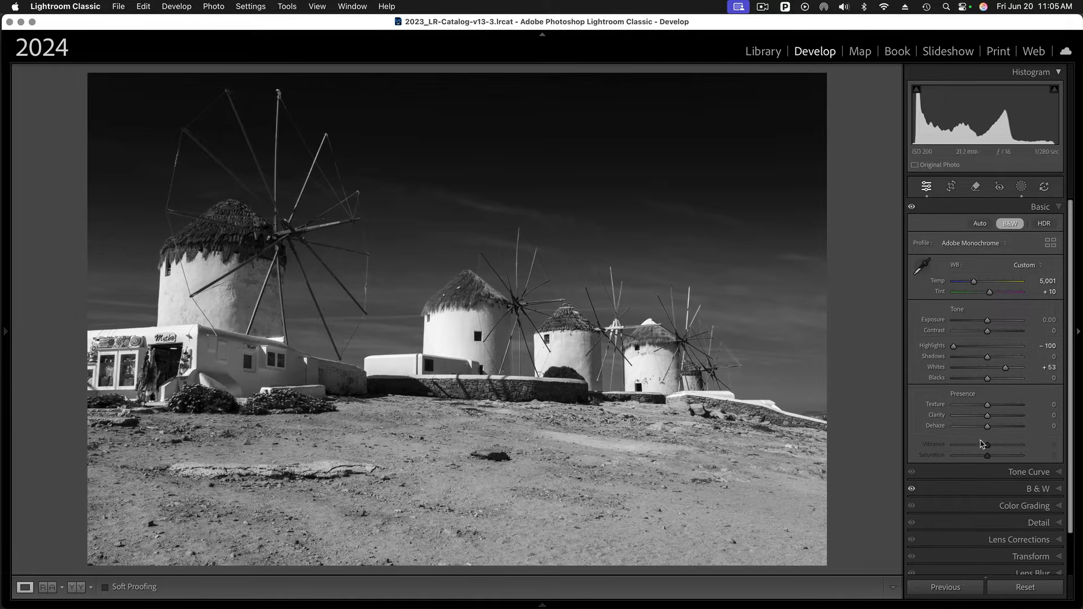
left_click_drag(988, 418, 1013, 419)
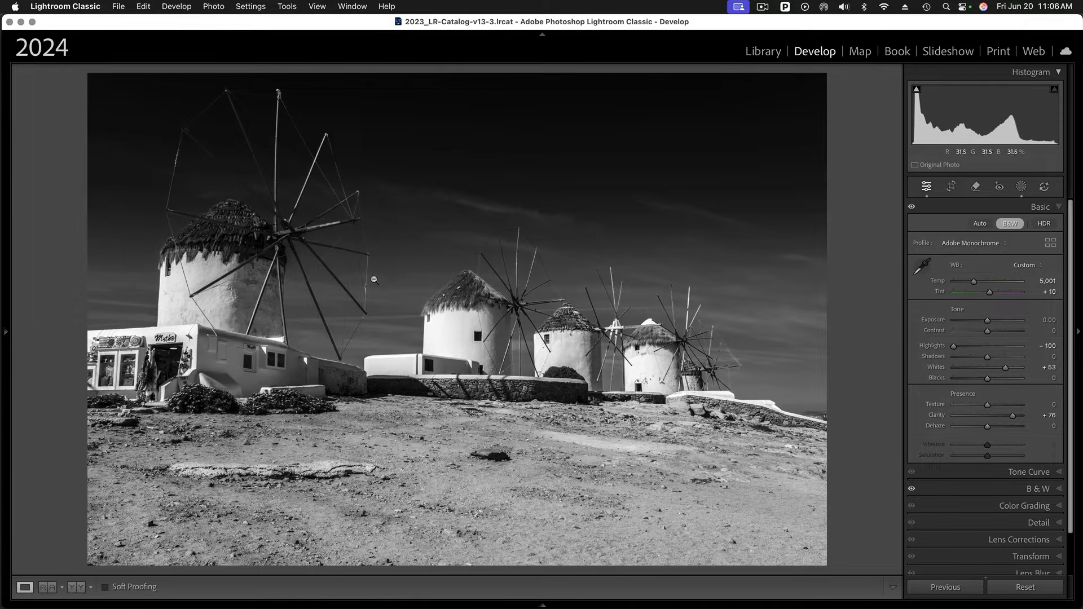
- Open masking and create a new Select Sky mask
left_click(1021, 186)
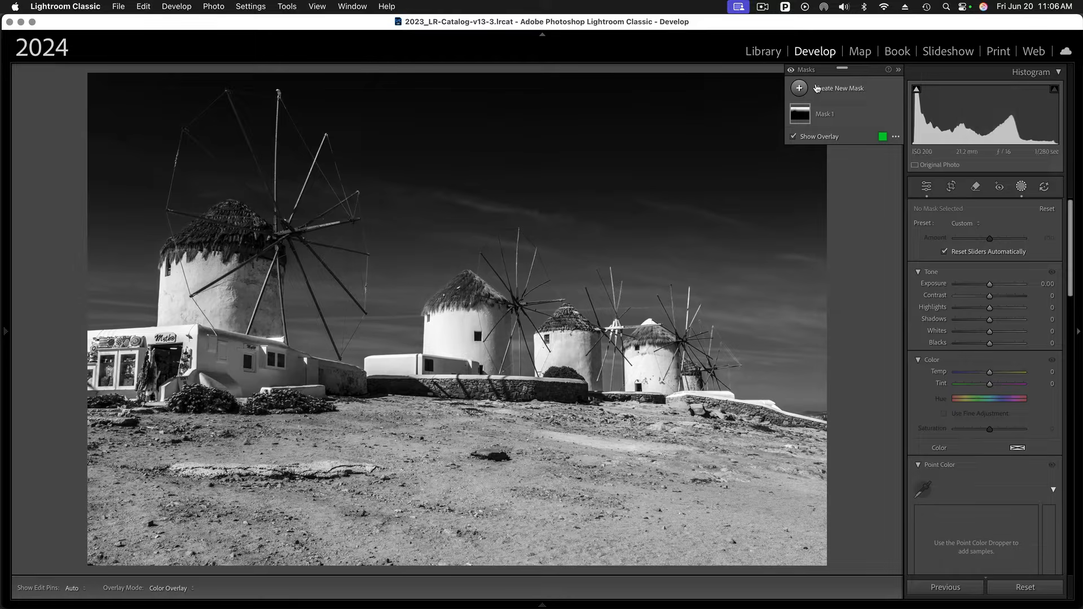
left_click(799, 87)
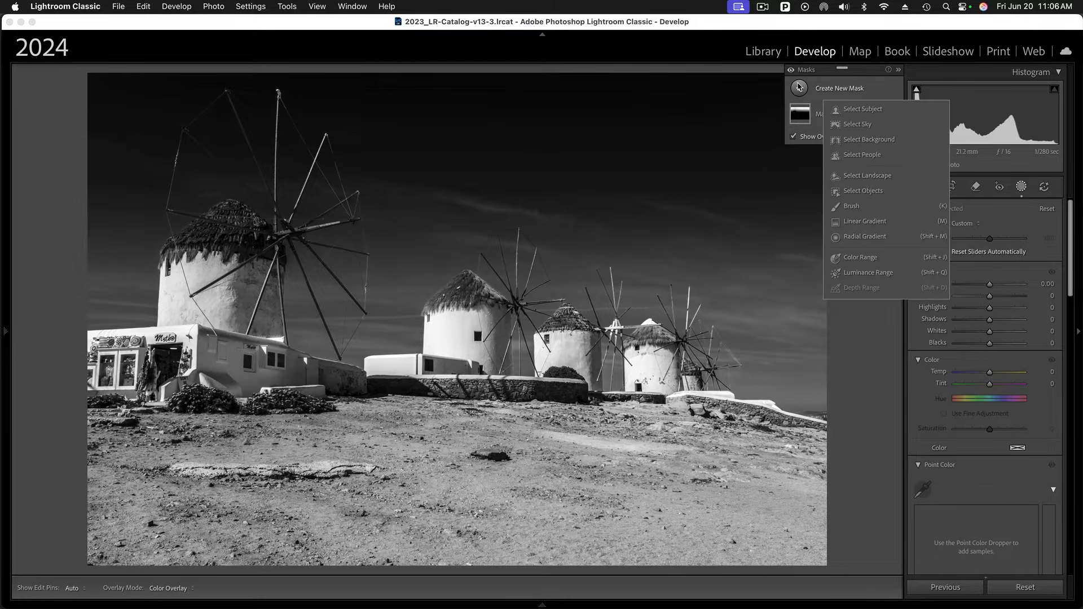
left_click(861, 124)
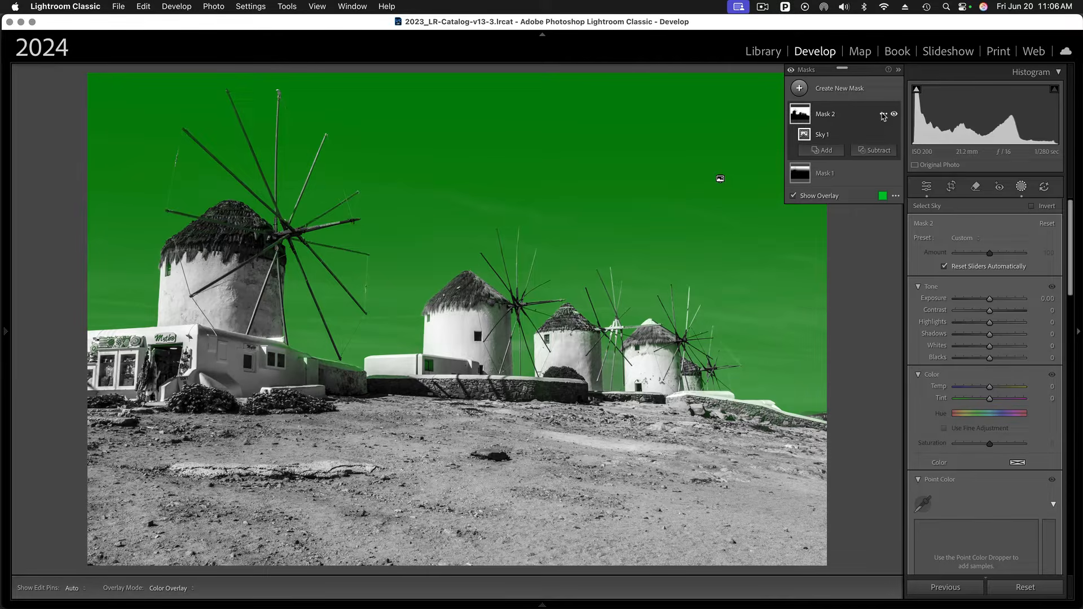
- Intersect the new sky mask with a linear gradient drawn upward from the buildings near the horizon
left_click(883, 115)
mouse_move(915, 172)
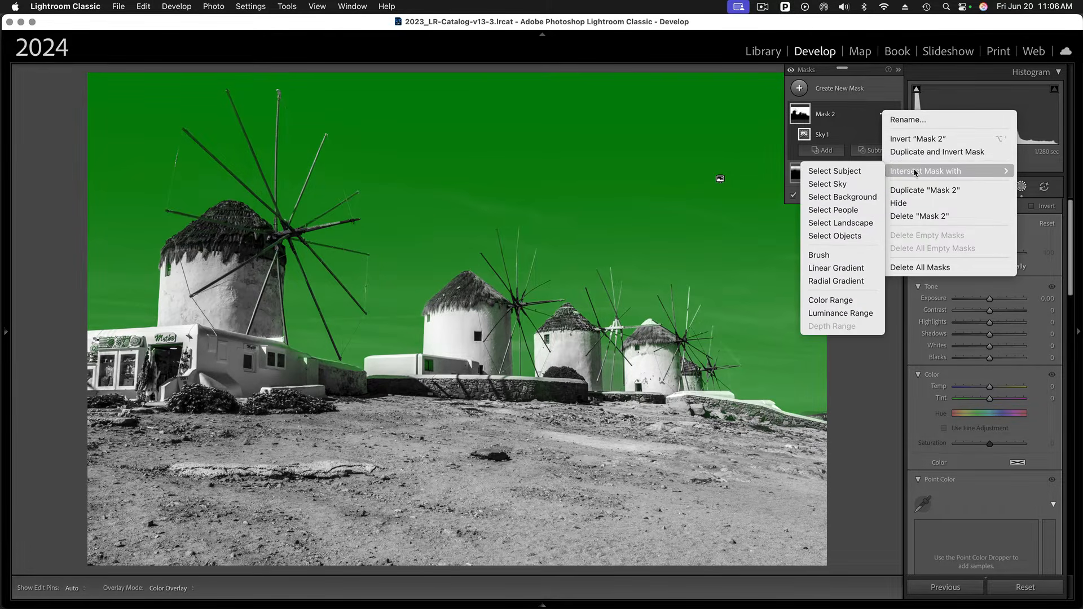
left_click(857, 271)
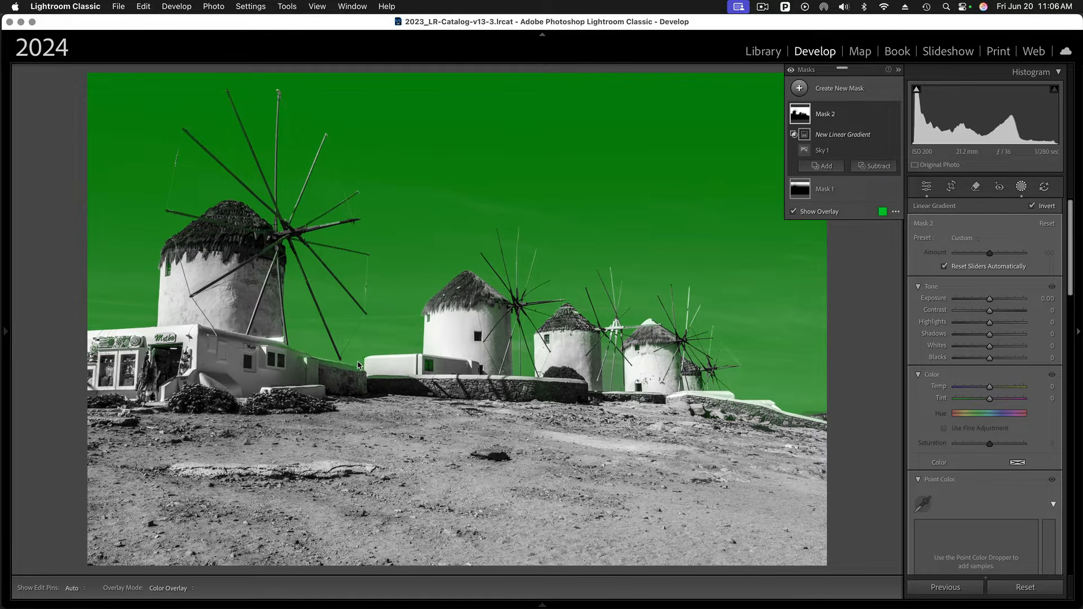
left_click_drag(357, 365, 364, 310)
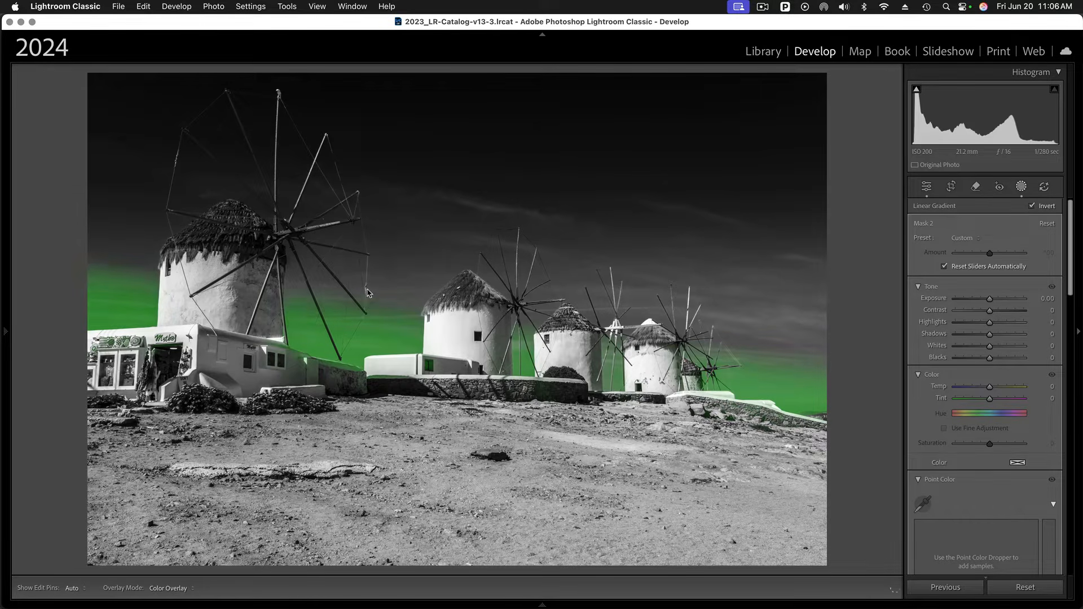
left_click_drag(368, 290, 378, 280)
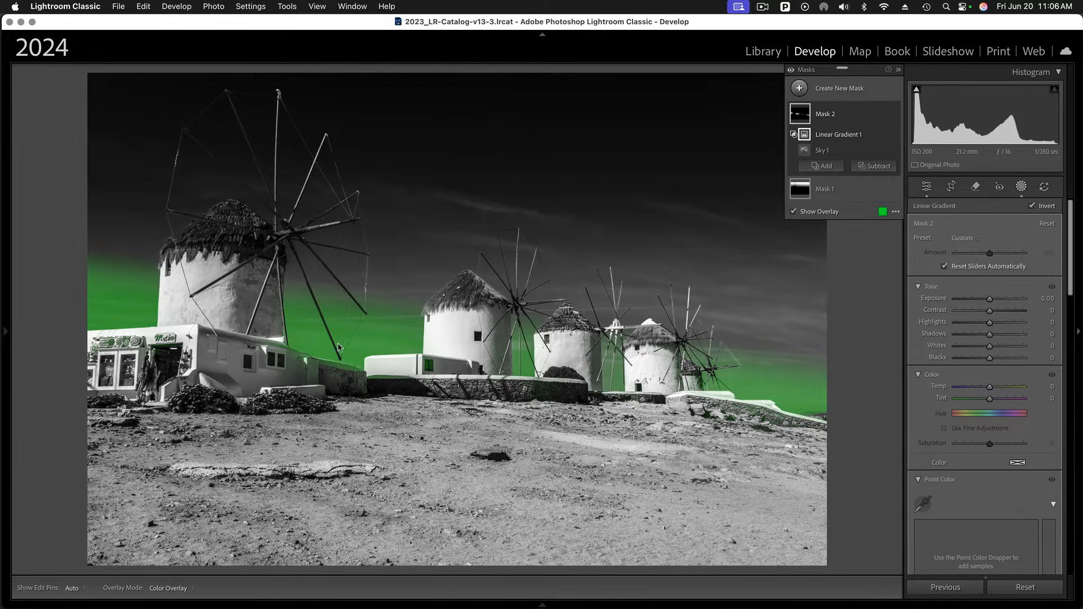
- Raise the sky-and-gradient mask's exposure to 1.02
left_click(990, 299)
left_click_drag(991, 302, 1000, 302)
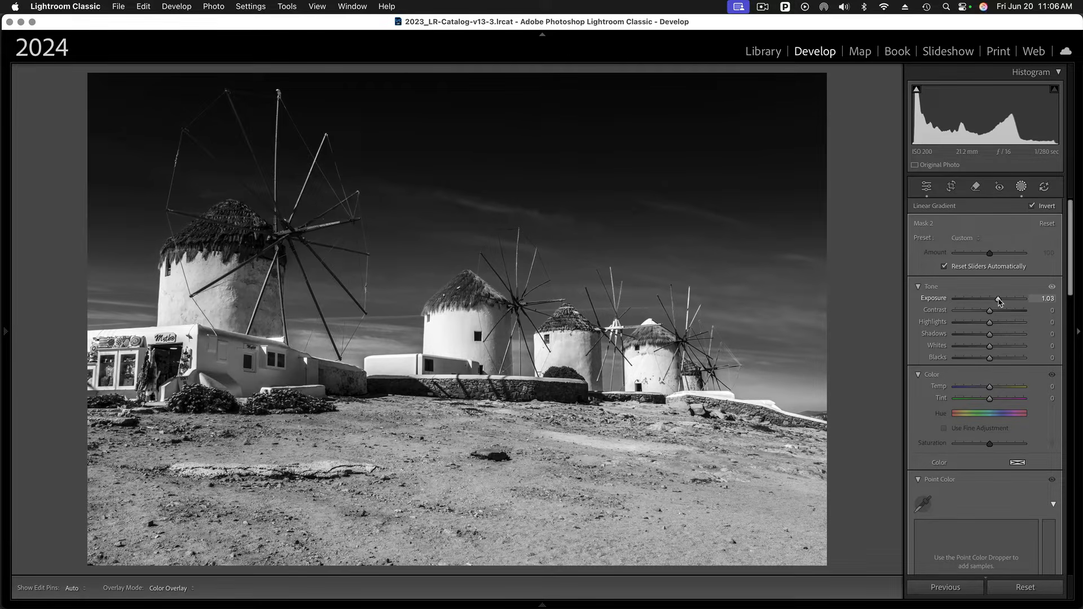
left_click_drag(1000, 302, 999, 302)
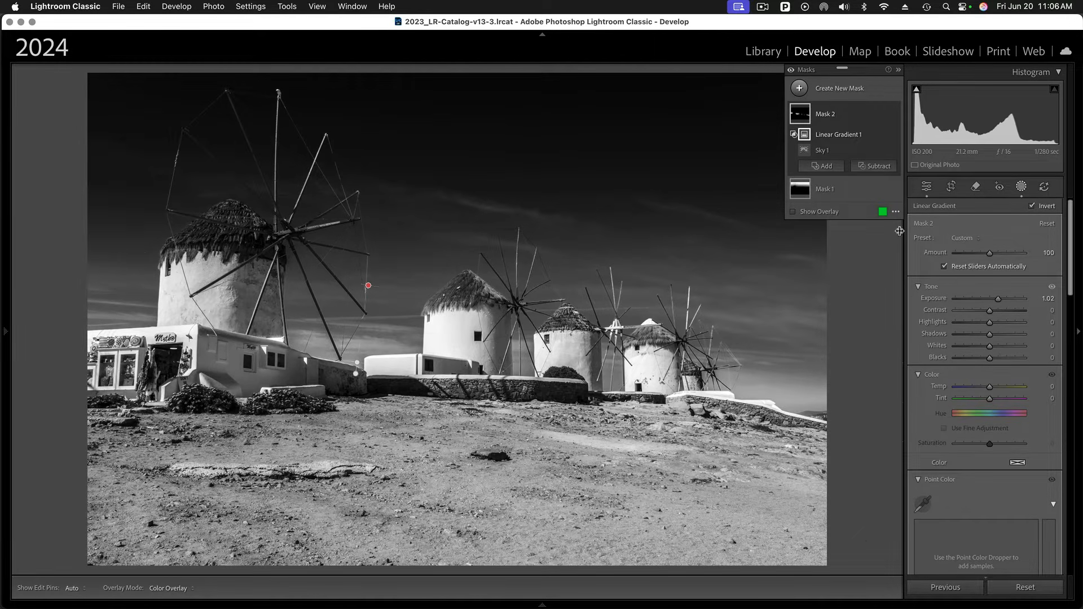
- Create a new Select Landscape mask limited to Natural Ground
left_click(798, 89)
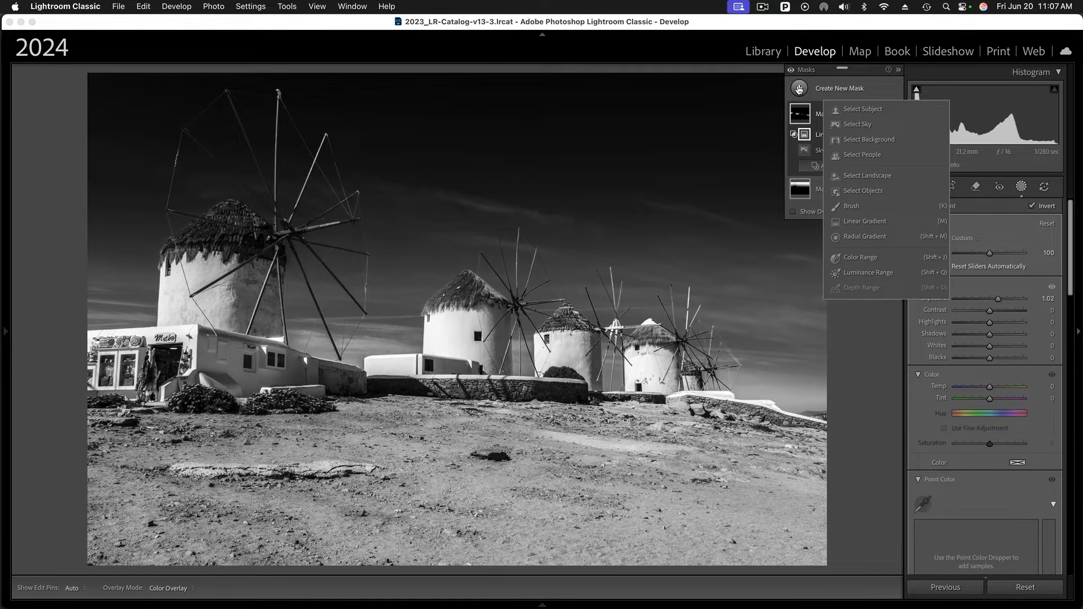
left_click(873, 177)
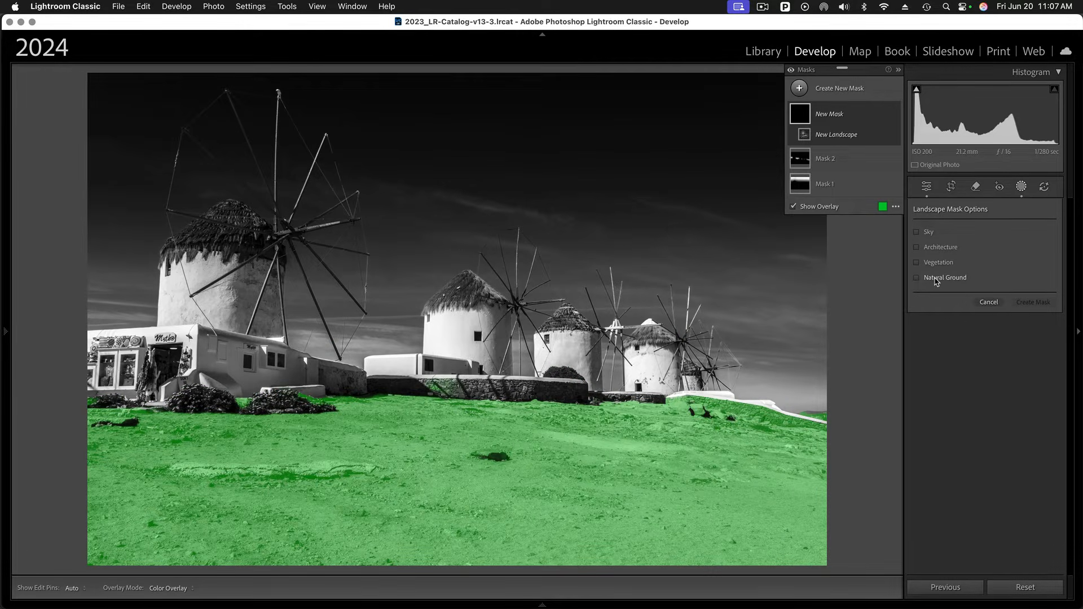
left_click(936, 280)
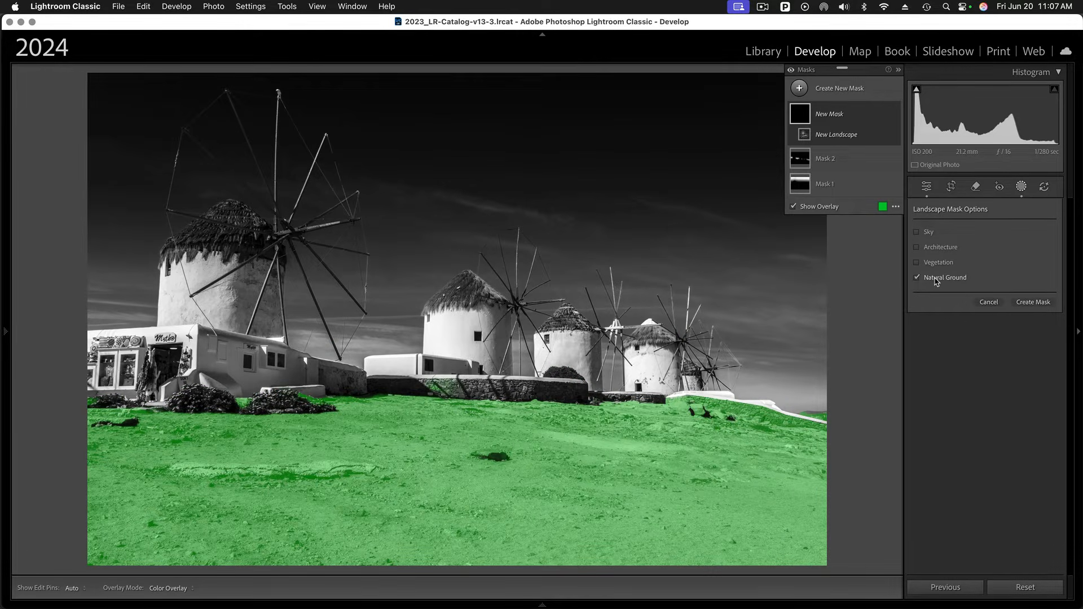
left_click(1032, 303)
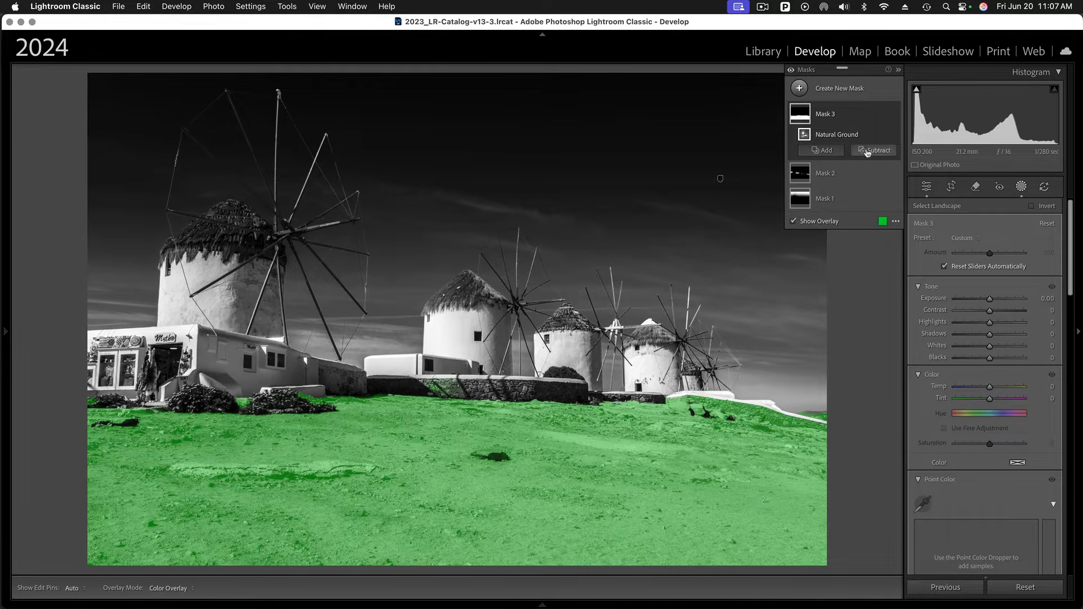
- Intersect the ground mask with a linear gradient drawn upward from the bottom edge toward the buildings
left_click(884, 116)
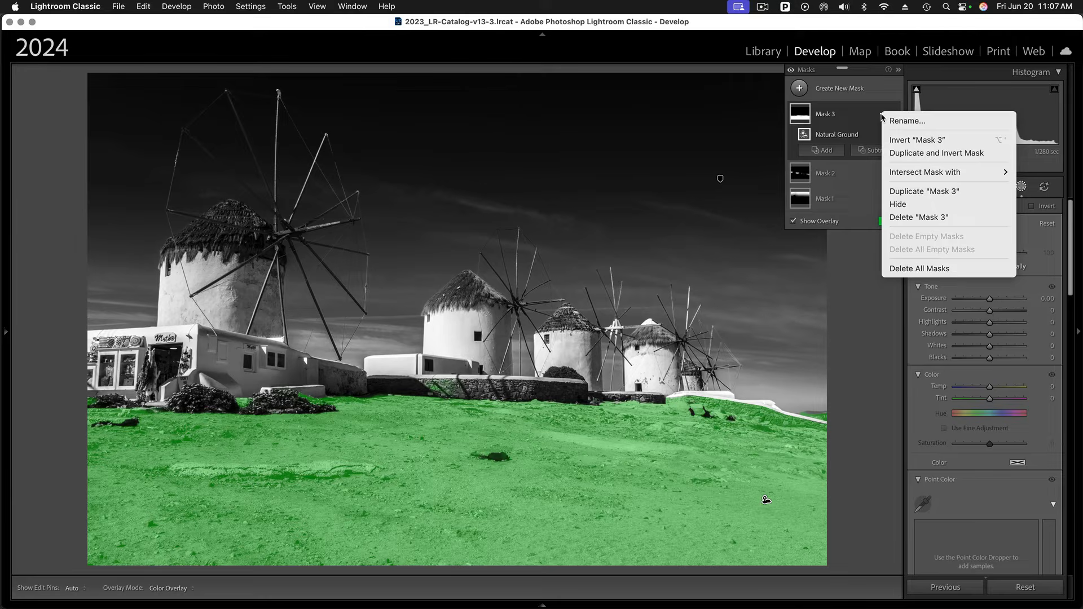
mouse_move(920, 176)
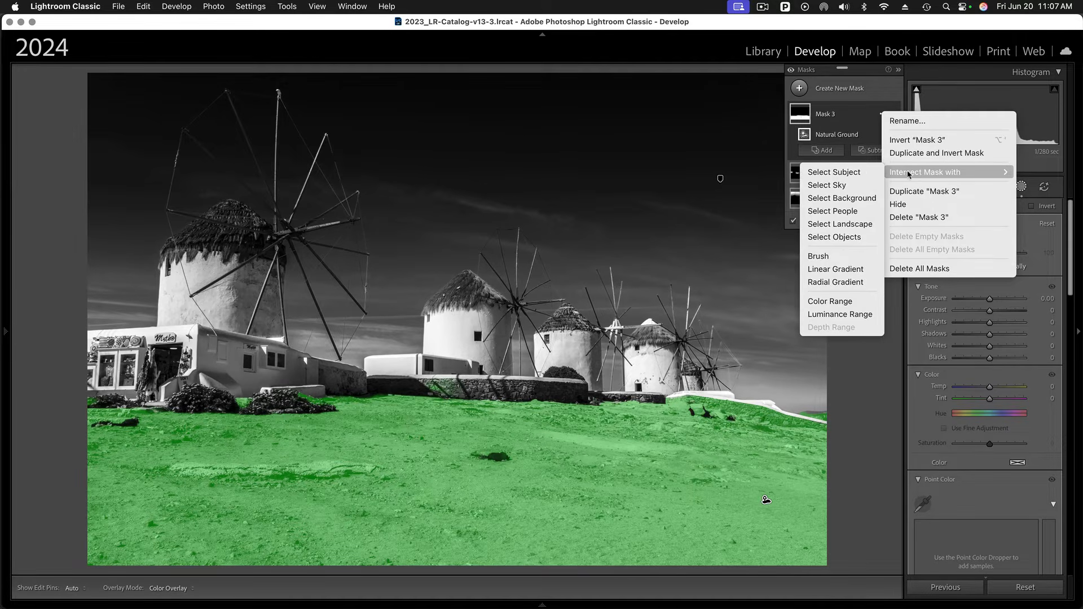
left_click(835, 269)
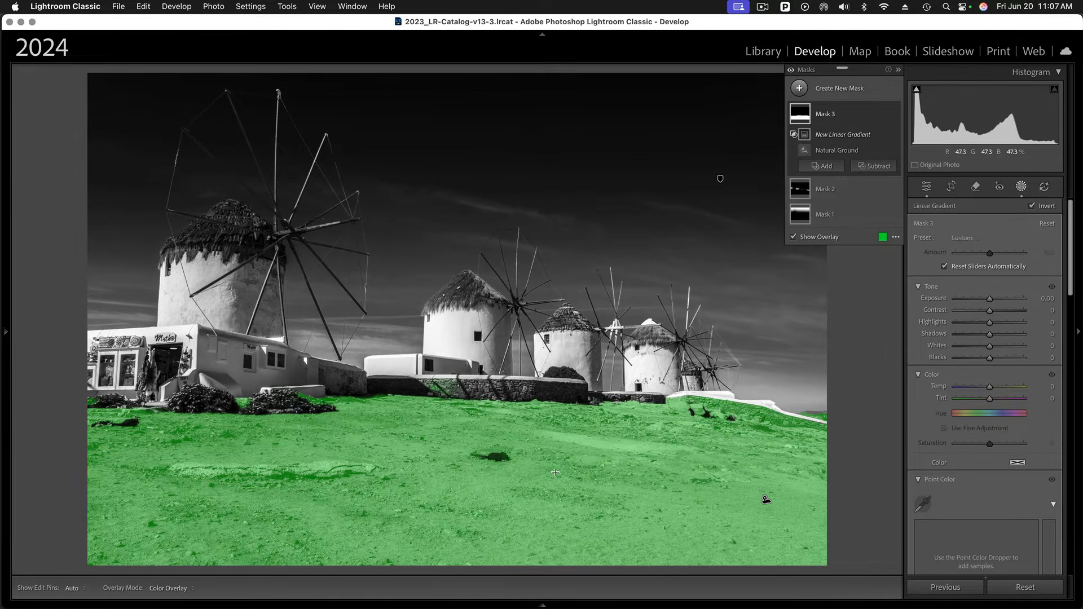
left_click_drag(471, 556, 479, 371)
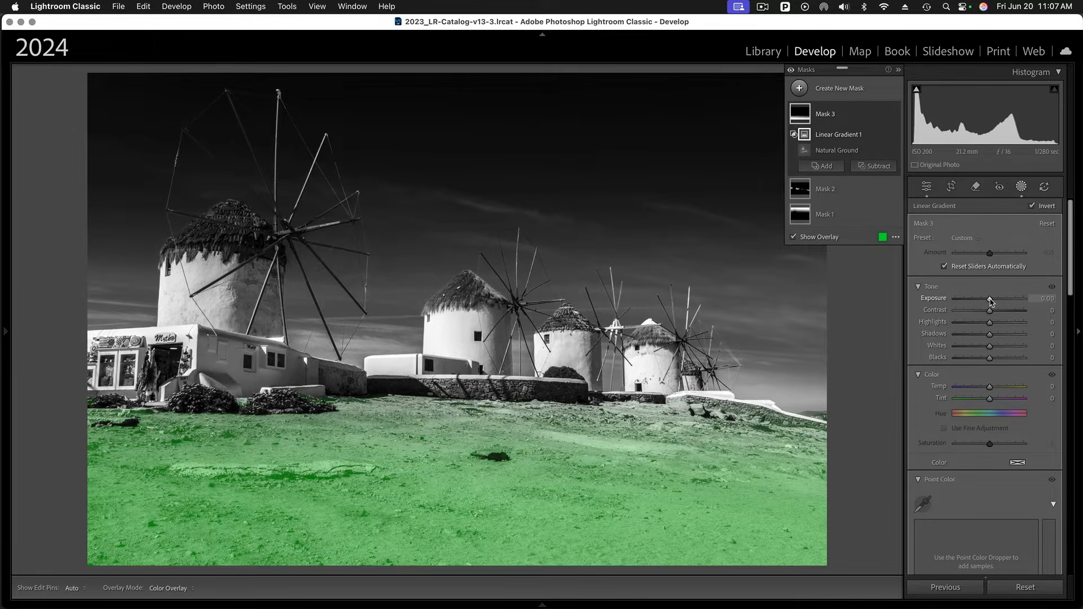
- Darken the ground mask by setting its exposure to -3.39
left_click_drag(991, 301, 963, 301)
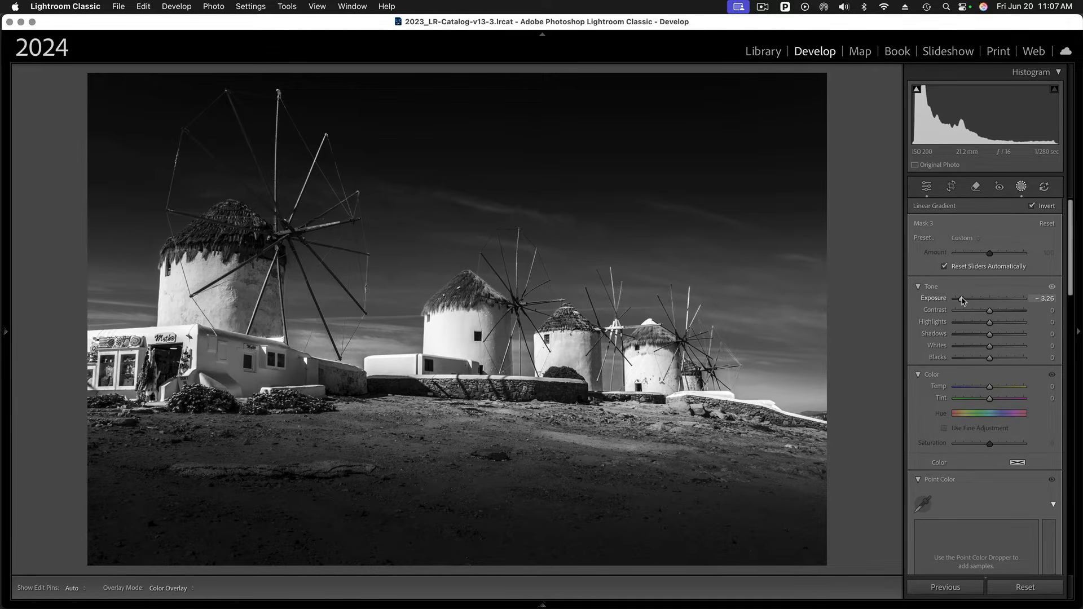
left_click_drag(963, 301, 961, 301)
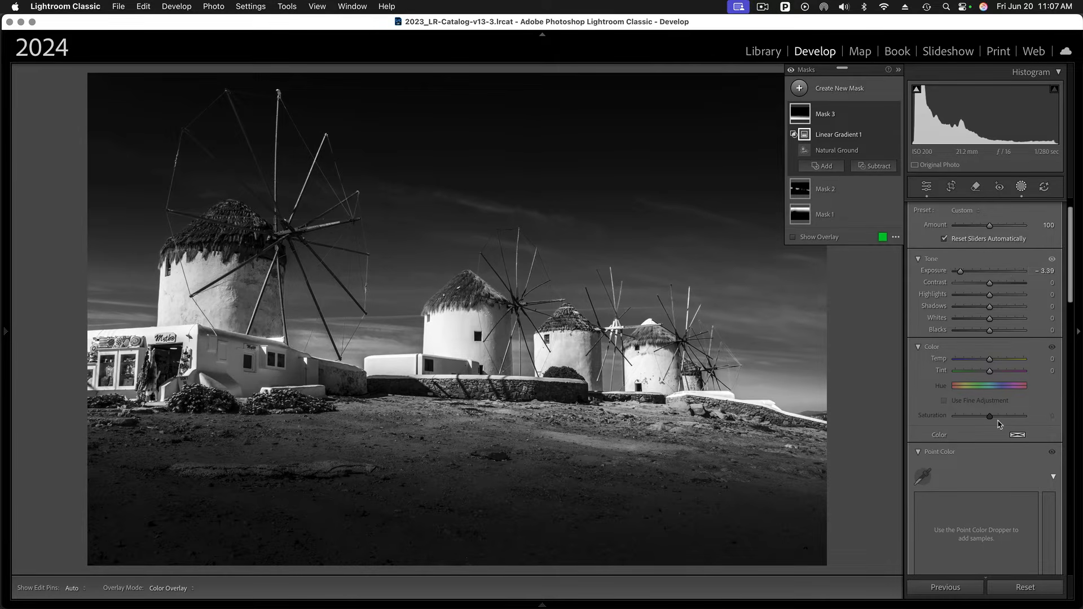
- In the Effects panel, set the post-crop vignette Amount to -29
left_click_drag(1070, 295, 1050, 594)
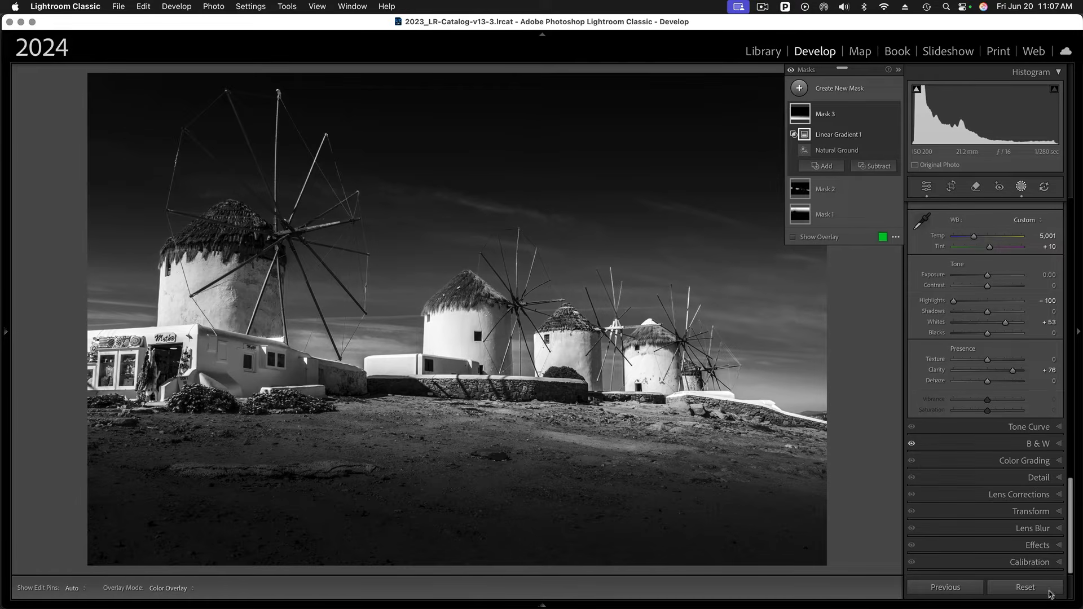
left_click(1056, 547)
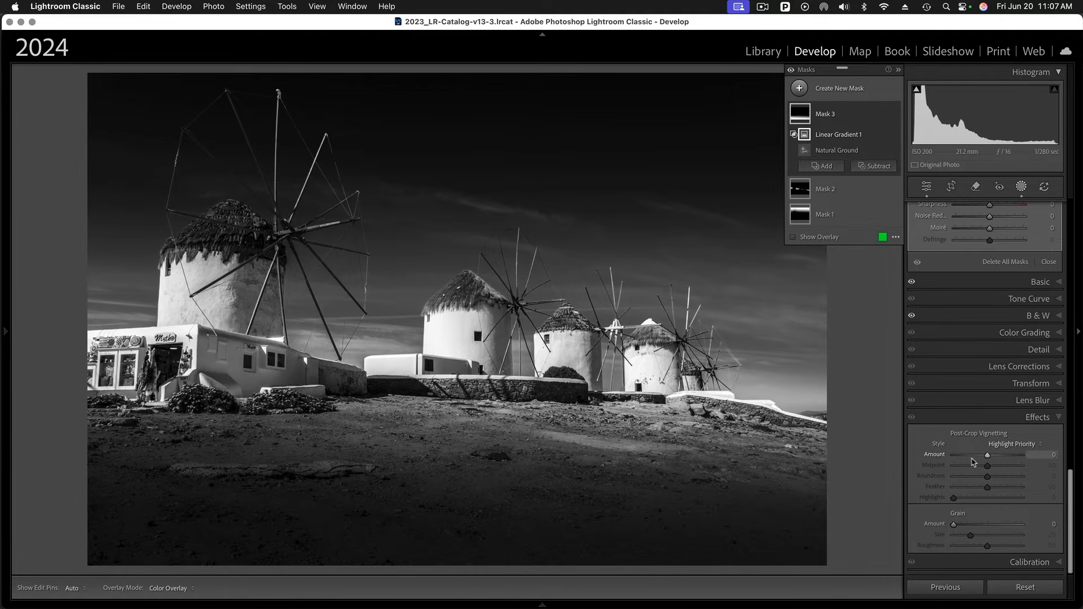
left_click_drag(988, 458, 978, 458)
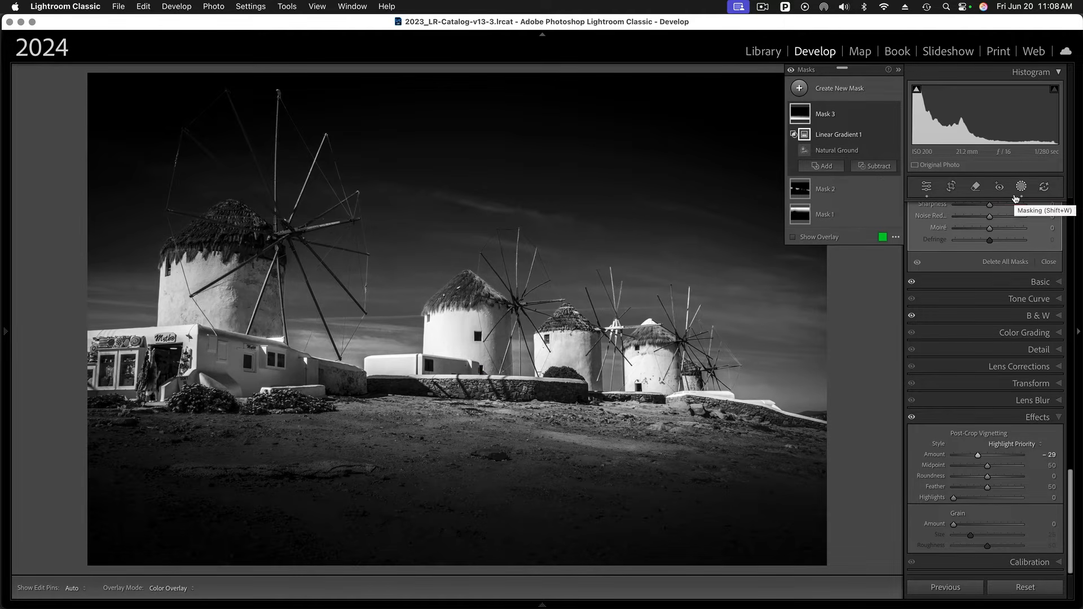
mouse_move(8, 339)
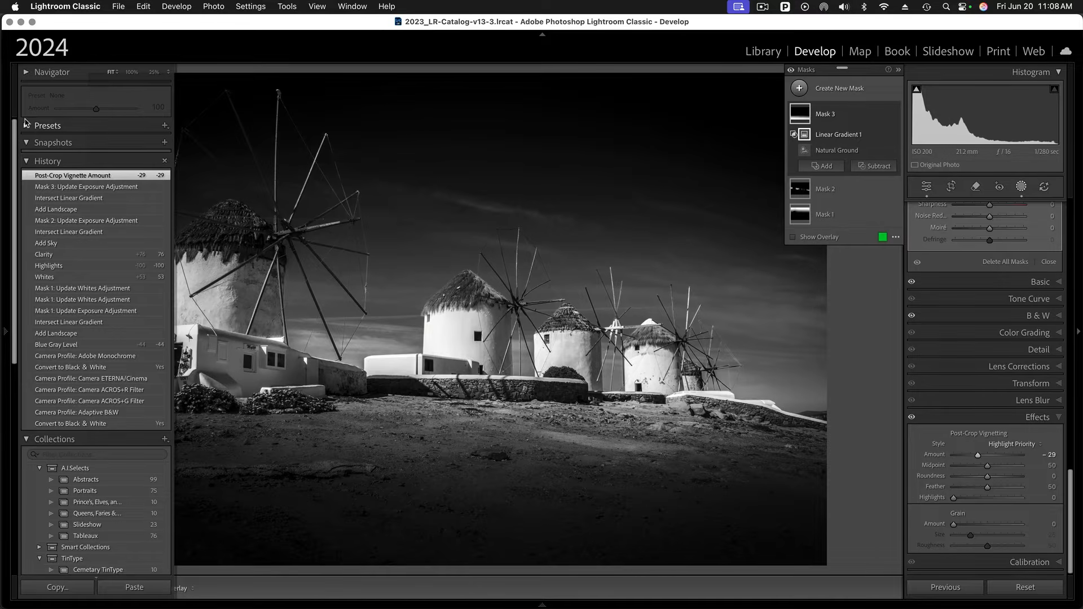
left_click(26, 127)
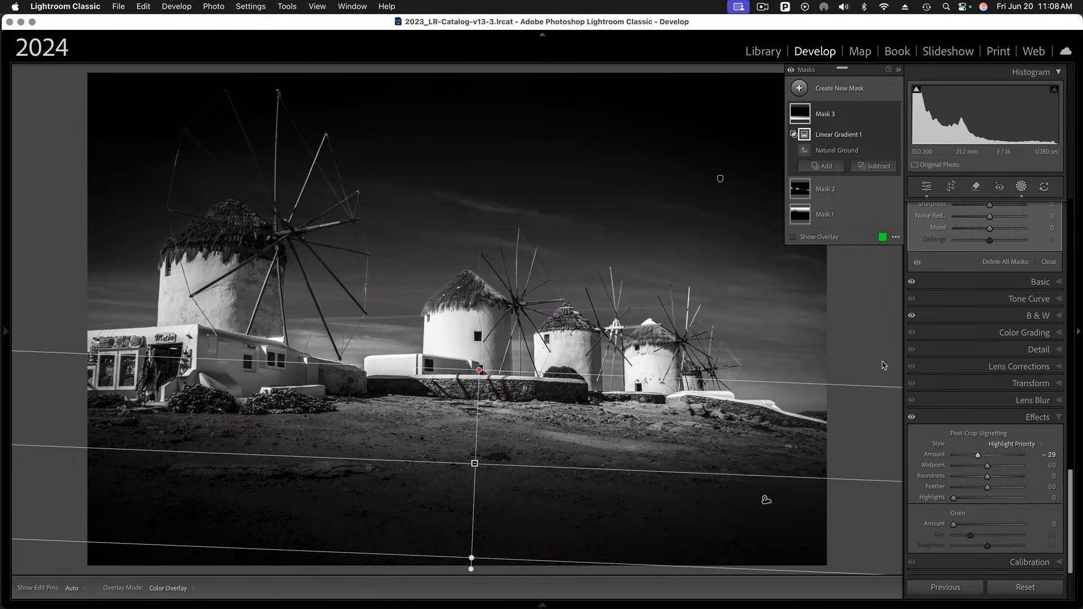
- In Color Grading, shift the shadows toward hue 329 and set Blending to 100
left_click(1059, 420)
left_click(1058, 461)
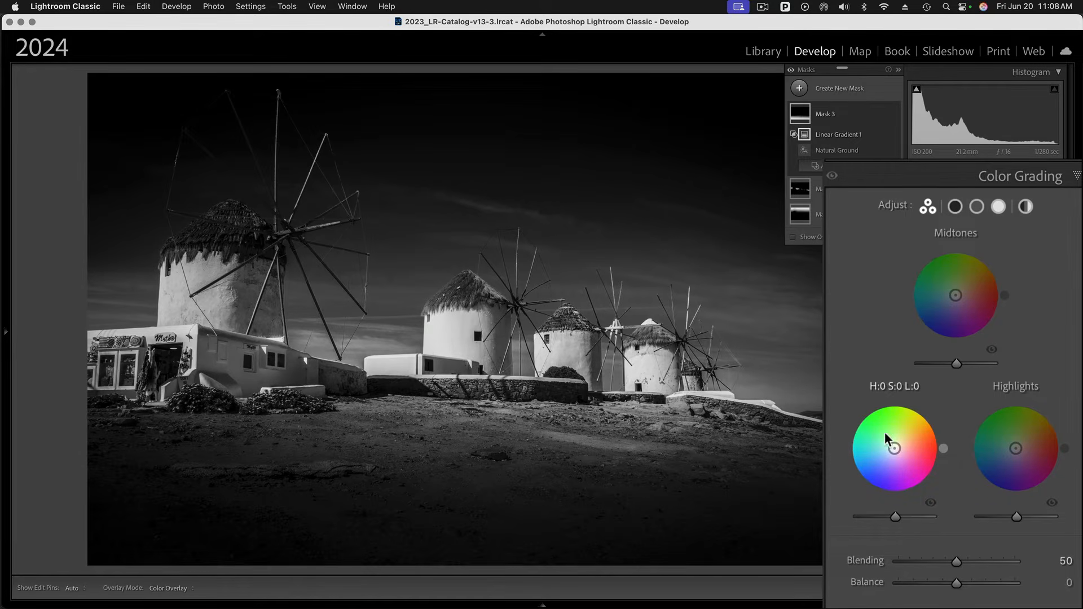
scroll(909, 491, "down", 3)
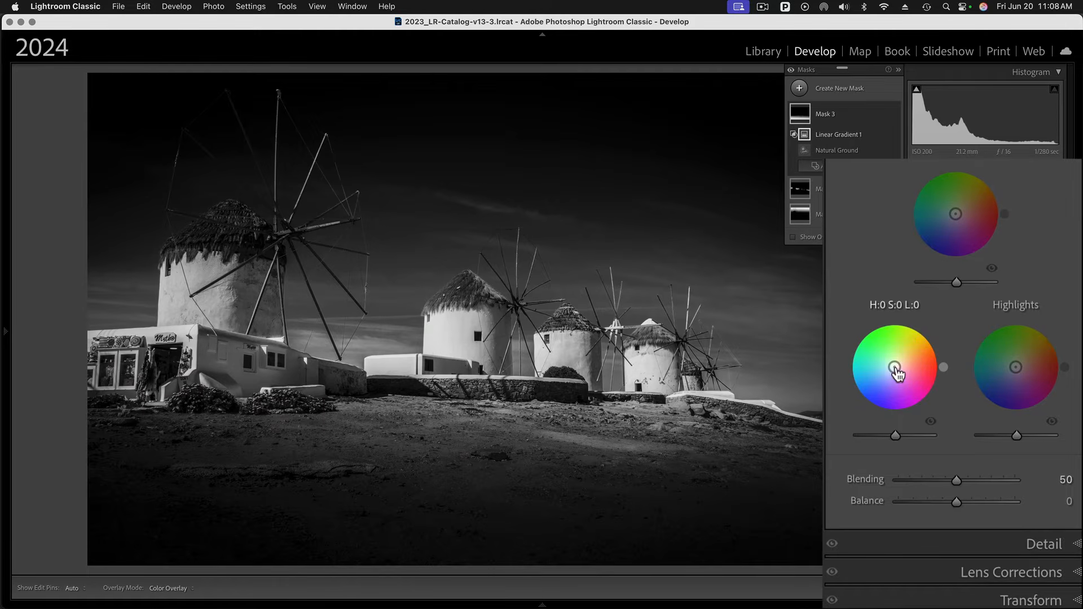
left_click_drag(897, 374, 897, 368)
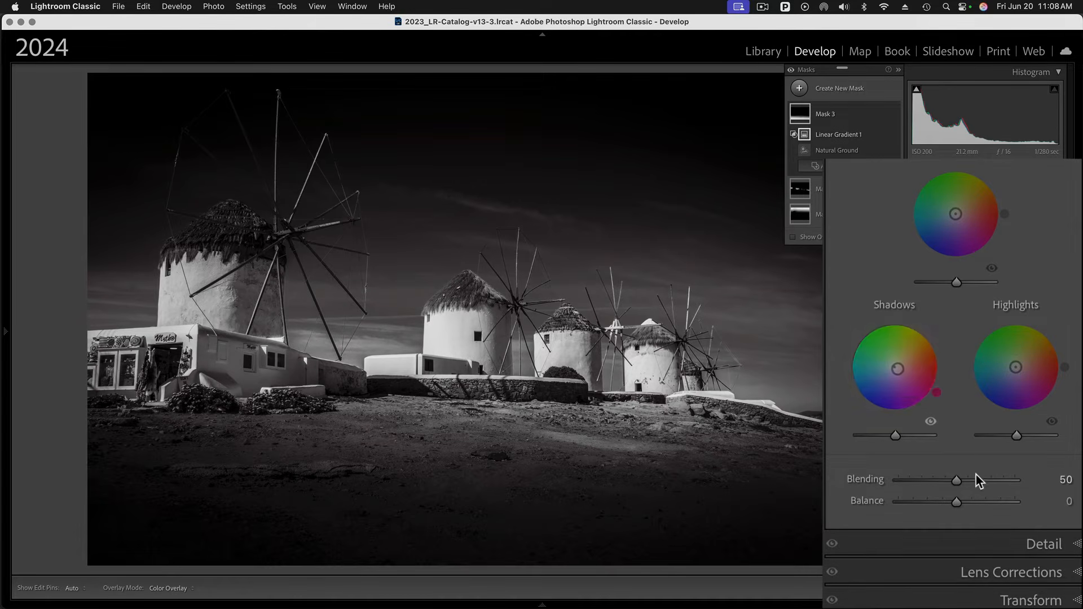
left_click_drag(959, 480, 1072, 485)
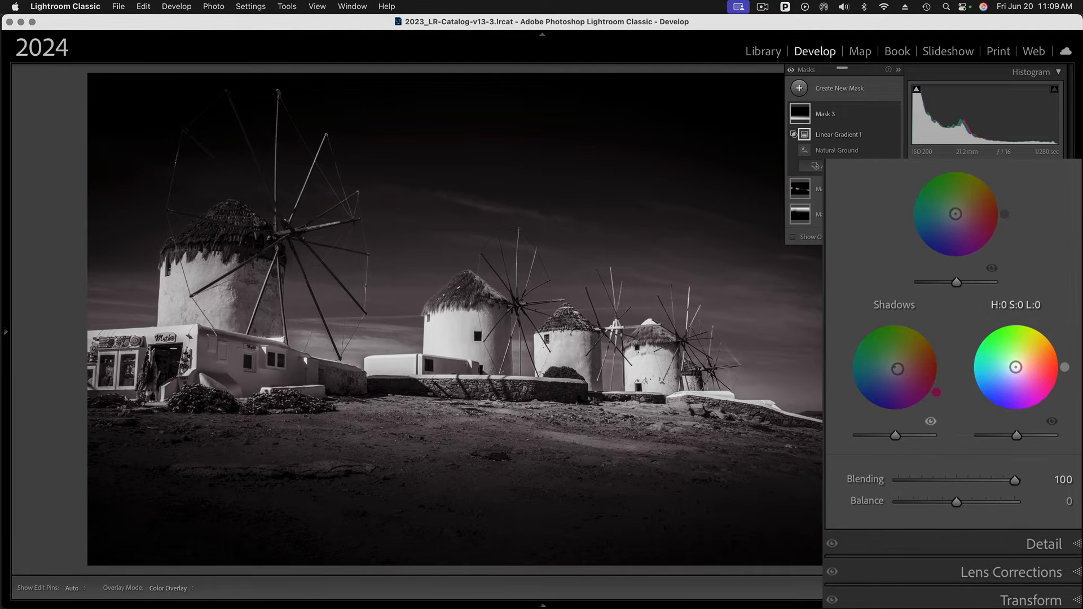
- Tint the Color Grading highlights to hue 184 with saturation 7
left_click_drag(1015, 368, 1013, 367)
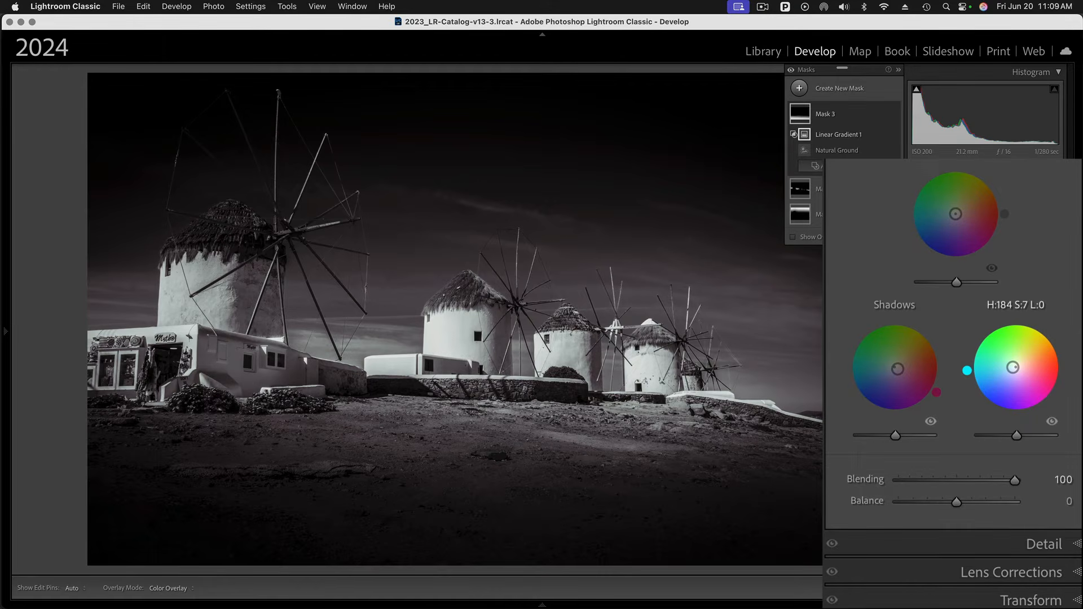
left_click_drag(1013, 367, 1011, 368)
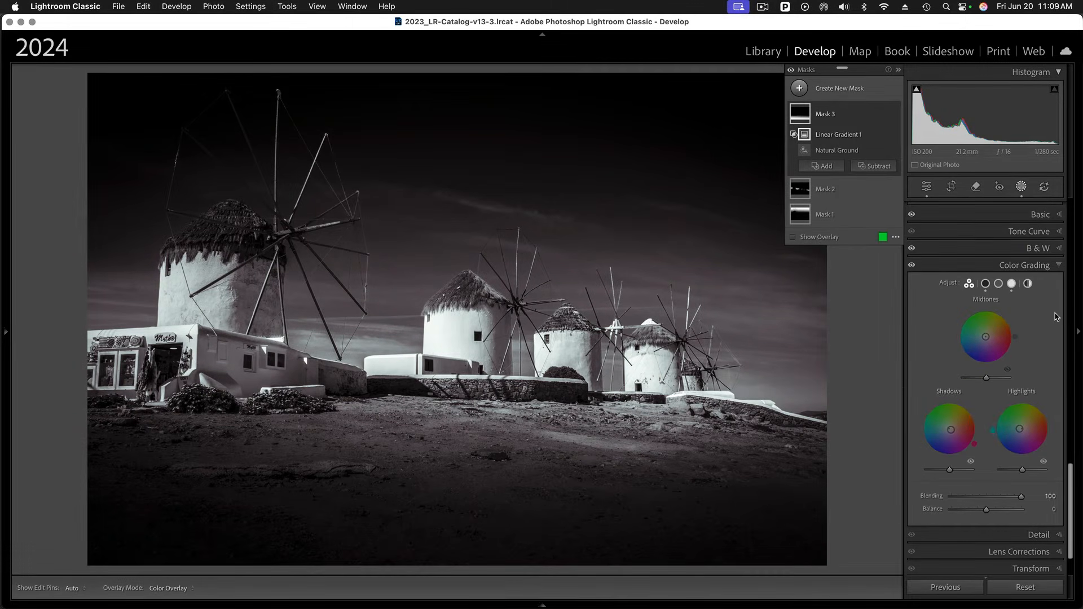
scroll(1015, 314, "up", 3)
scroll(1018, 316, "up", 2)
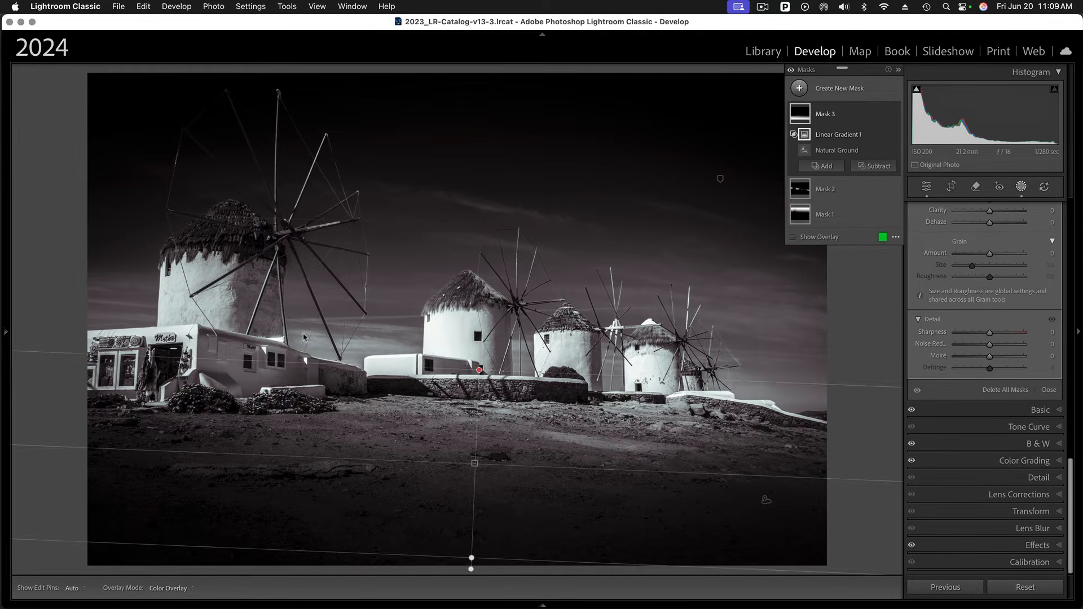
- Review the edit history and compare the original photo with the edited version
mouse_move(8, 331)
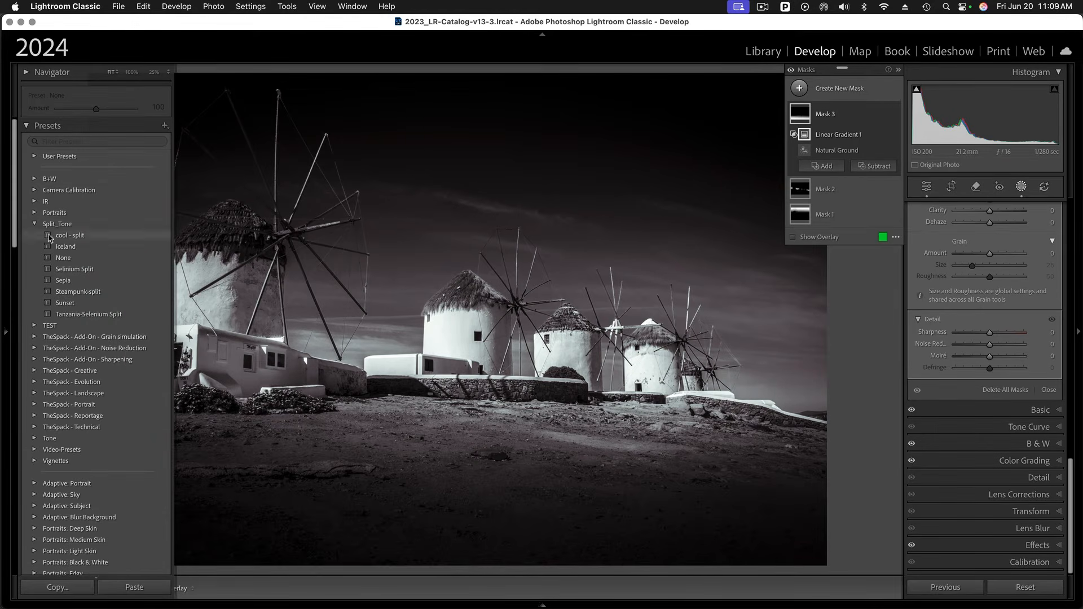
left_click(26, 127)
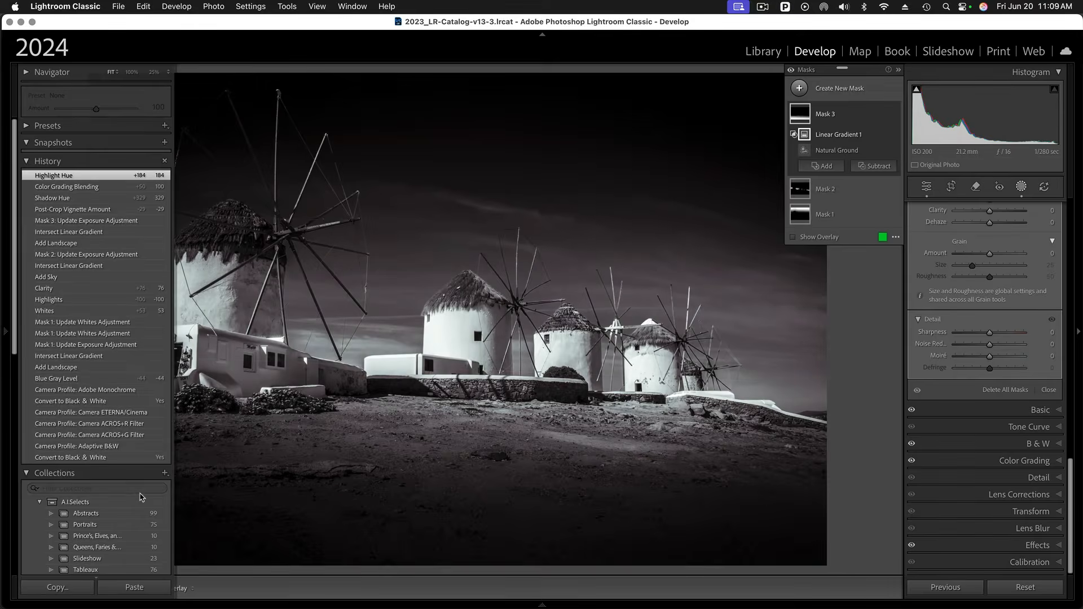
mouse_move(863, 515)
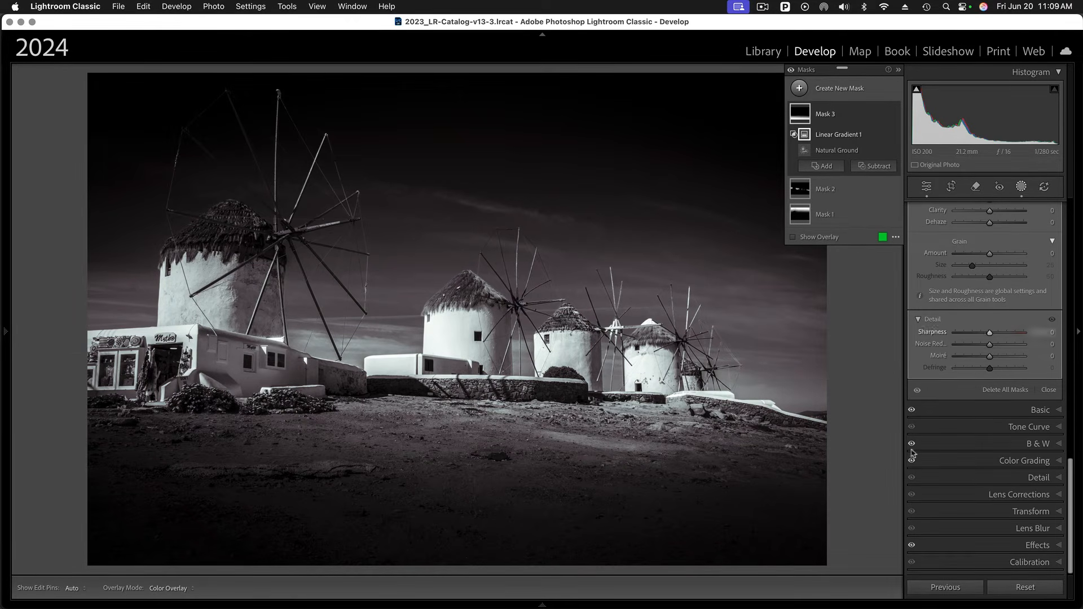
mouse_move(488, 604)
left_click(459, 559)
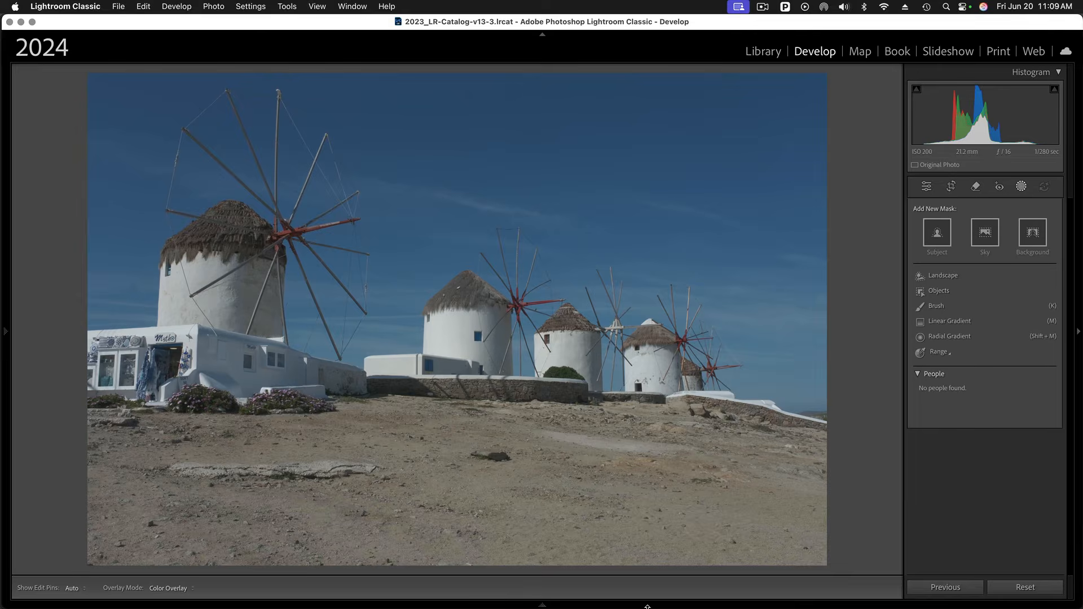
mouse_move(597, 604)
left_click(611, 567)
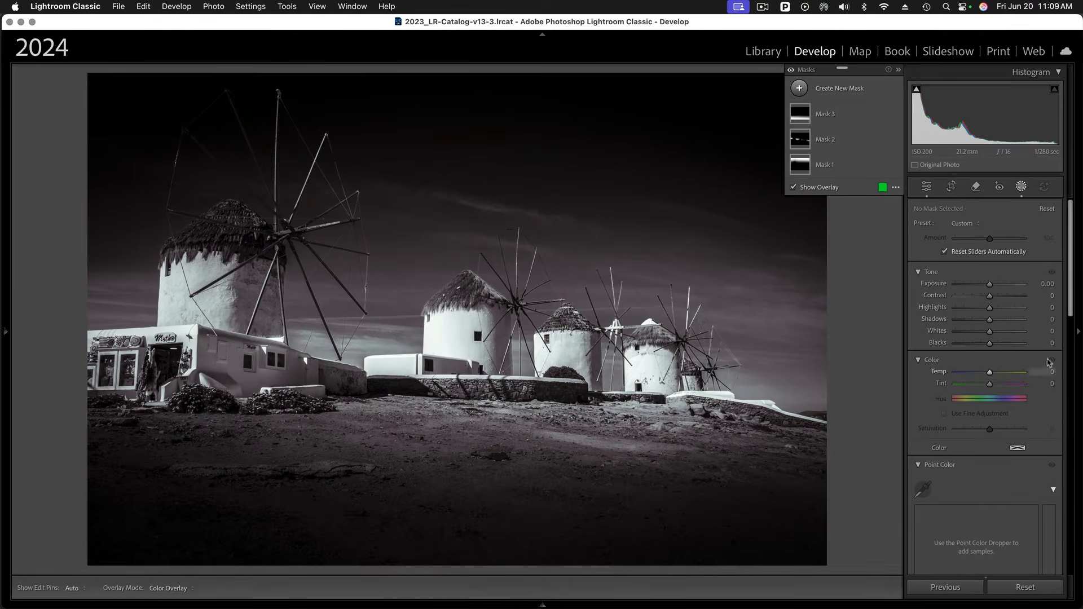